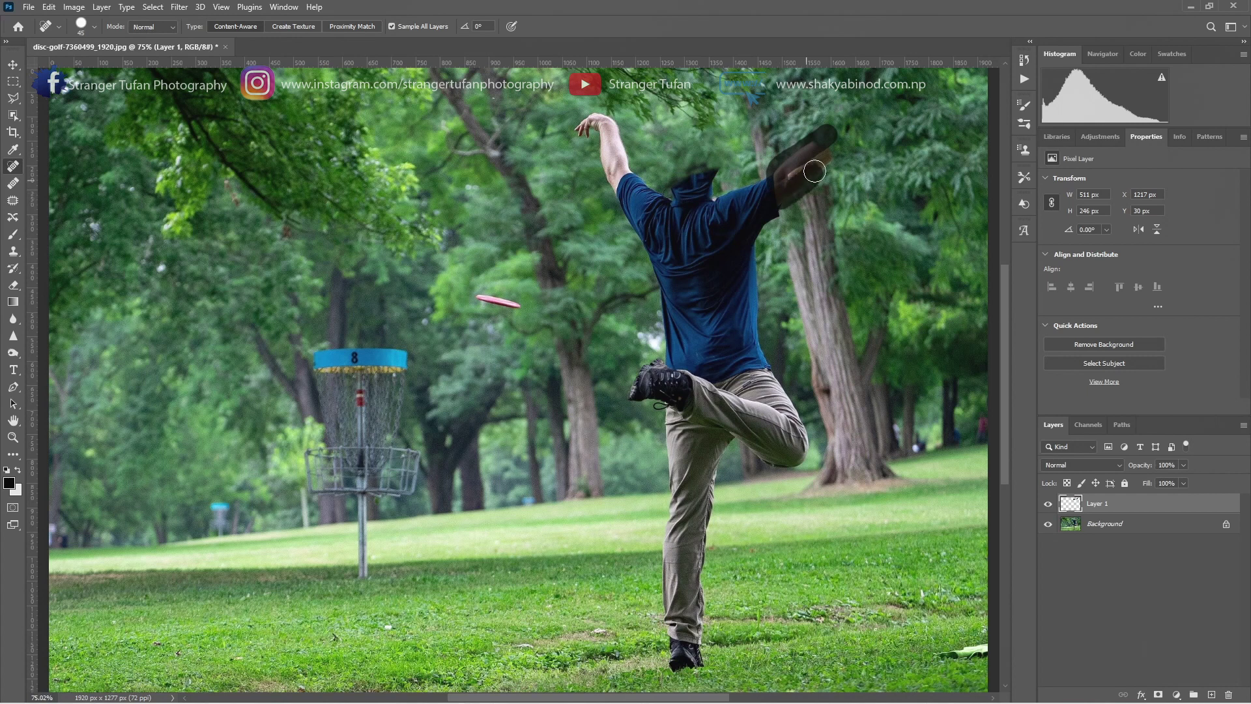
Paint over both raised arms and the shoulders on Layer 1 with the content-aware Spot Healing Brush to remove them
mouse_move(788, 181)
left_mouse_down()
mouse_move(790, 193)
mouse_move(778, 173)
mouse_move(772, 199)
mouse_move(784, 182)
mouse_move(736, 220)
mouse_move(753, 251)
mouse_move(777, 185)
left_mouse_up()
left_click_drag(743, 224, 743, 224)
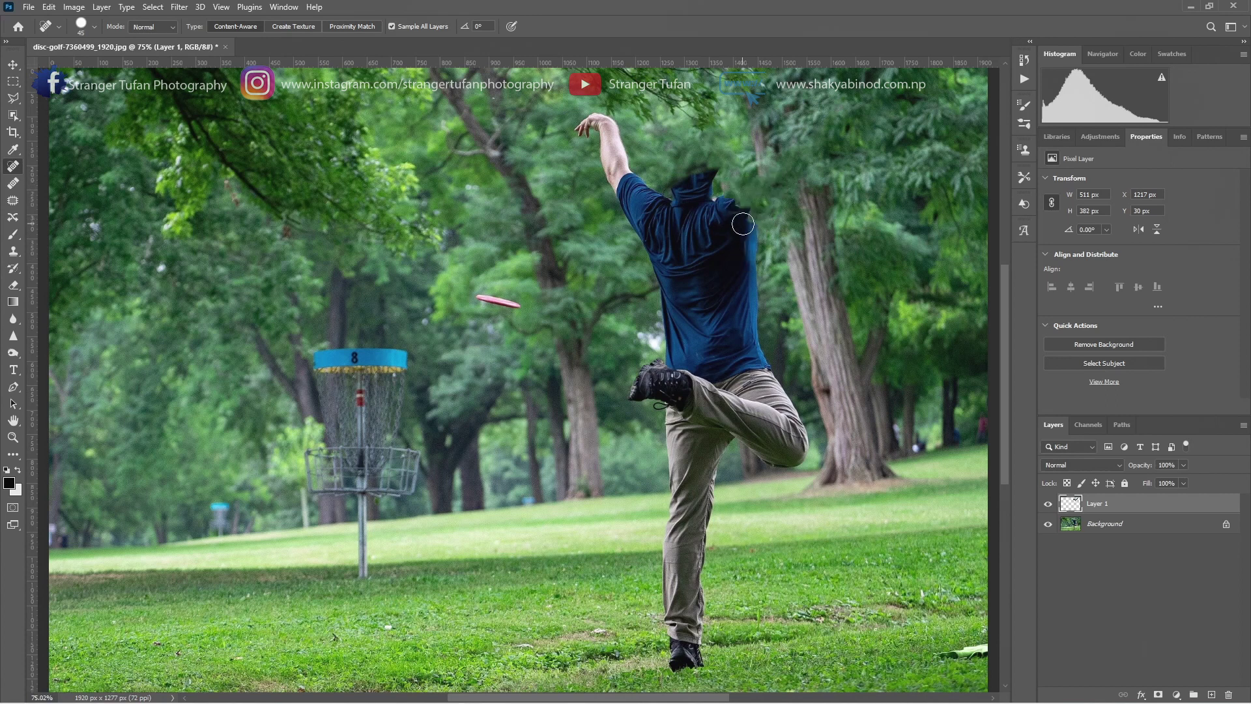
mouse_move(580, 133)
left_mouse_down()
mouse_move(599, 111)
mouse_move(619, 134)
mouse_move(616, 181)
mouse_move(589, 120)
left_mouse_up()
mouse_move(611, 182)
left_mouse_down()
mouse_move(650, 266)
mouse_move(671, 199)
mouse_move(623, 176)
mouse_move(653, 248)
mouse_move(648, 210)
mouse_move(663, 186)
mouse_move(705, 171)
mouse_move(708, 201)
mouse_move(667, 201)
mouse_move(656, 182)
mouse_move(670, 306)
mouse_move(698, 285)
mouse_move(694, 191)
mouse_move(657, 176)
mouse_move(629, 199)
mouse_move(720, 272)
left_mouse_up()
Enlarge the healing brush to about 87 px and remove the man's torso and his bent leg with its shoe
right_click(648, 183, "alt")
mouse_move(726, 209)
left_mouse_down()
mouse_move(690, 218)
mouse_move(685, 254)
mouse_move(727, 245)
mouse_move(743, 211)
mouse_move(695, 260)
mouse_move(728, 280)
mouse_move(750, 245)
mouse_move(750, 232)
mouse_move(724, 298)
mouse_move(724, 251)
mouse_move(685, 270)
mouse_move(680, 306)
mouse_move(751, 276)
mouse_move(729, 243)
mouse_move(713, 288)
mouse_move(714, 272)
mouse_move(695, 275)
mouse_move(755, 317)
mouse_move(760, 336)
mouse_move(715, 329)
mouse_move(699, 279)
mouse_move(735, 256)
mouse_move(751, 293)
mouse_move(724, 287)
mouse_move(675, 343)
left_mouse_up()
mouse_move(674, 300)
left_mouse_down()
mouse_move(754, 340)
mouse_move(757, 329)
mouse_move(671, 335)
mouse_move(700, 357)
mouse_move(752, 356)
mouse_move(785, 410)
mouse_move(780, 449)
mouse_move(762, 440)
mouse_move(750, 352)
left_mouse_up()
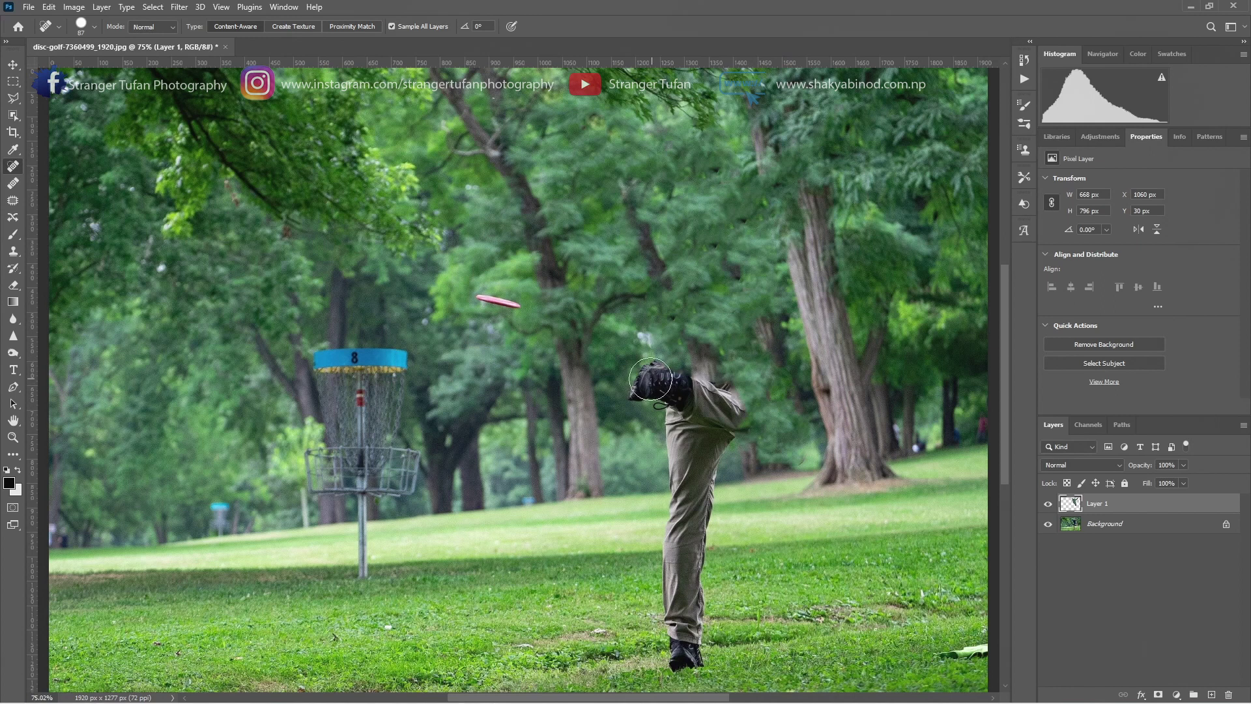
mouse_move(650, 378)
left_mouse_down()
mouse_move(632, 384)
mouse_move(700, 391)
mouse_move(742, 417)
left_mouse_up()
mouse_move(691, 338)
left_mouse_down()
mouse_move(723, 400)
mouse_move(724, 431)
mouse_move(710, 467)
mouse_move(670, 468)
mouse_move(665, 413)
mouse_move(728, 400)
mouse_move(692, 447)
mouse_move(687, 419)
mouse_move(683, 438)
mouse_move(717, 430)
left_mouse_up()
Heal away the standing leg, its shoe and a small leftover spot in the trees
scroll(691, 423, "down", 2)
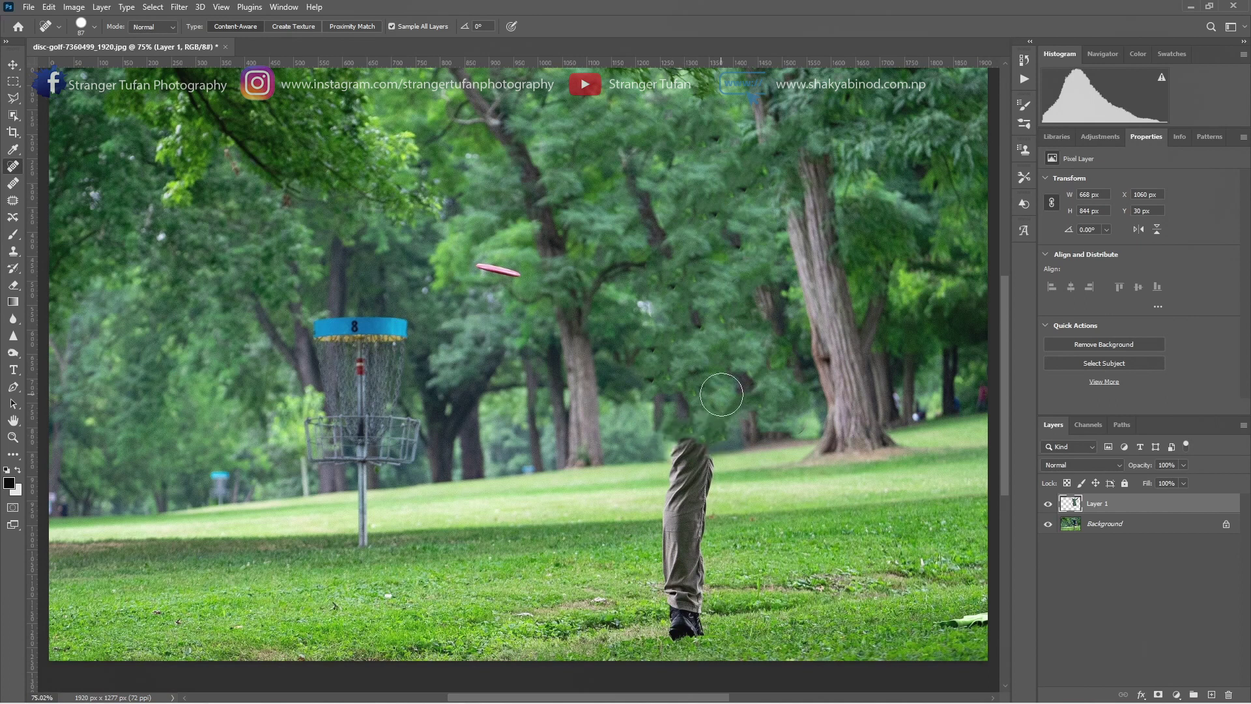
scroll(721, 395, "down", 2)
left_click_drag(655, 391, 704, 397)
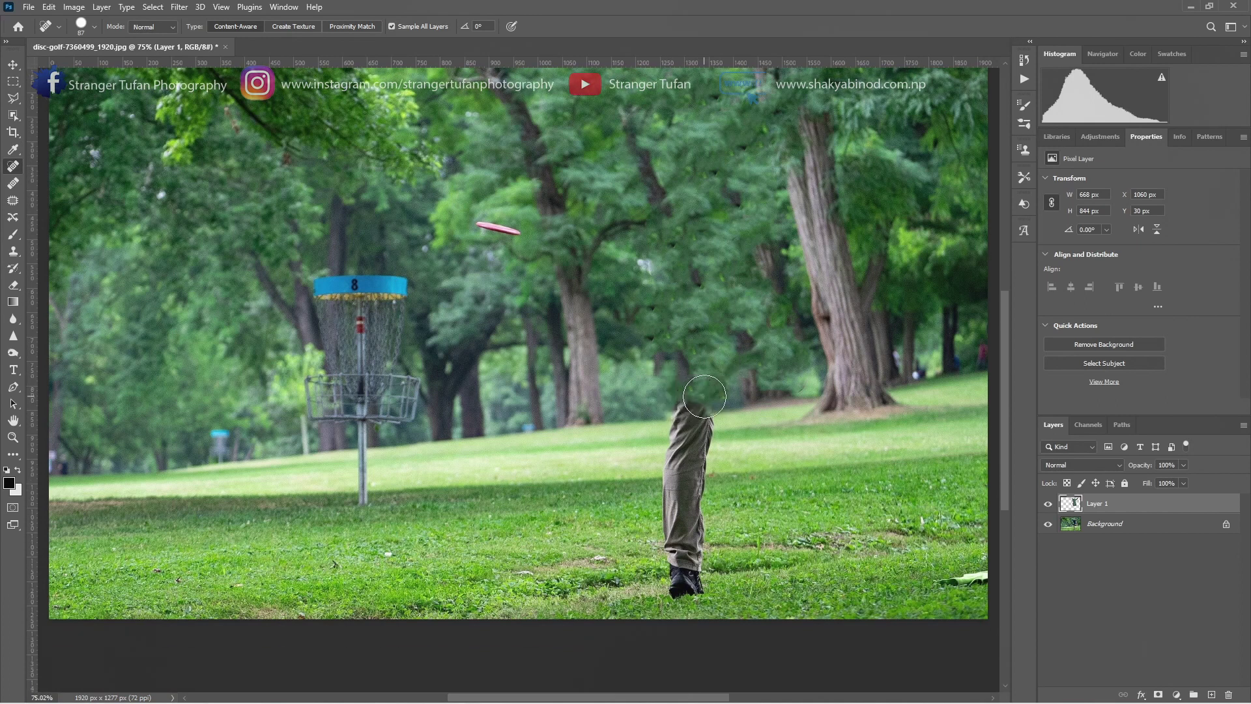
mouse_move(684, 582)
left_mouse_down()
mouse_move(659, 588)
mouse_move(673, 494)
mouse_move(698, 490)
mouse_move(686, 595)
left_mouse_up()
mouse_move(659, 501)
left_mouse_down()
mouse_move(707, 494)
mouse_move(629, 503)
mouse_move(695, 494)
mouse_move(642, 498)
left_mouse_up()
mouse_move(678, 408)
left_mouse_down()
mouse_move(709, 426)
mouse_move(689, 418)
mouse_move(678, 502)
mouse_move(694, 458)
mouse_move(691, 417)
left_mouse_up()
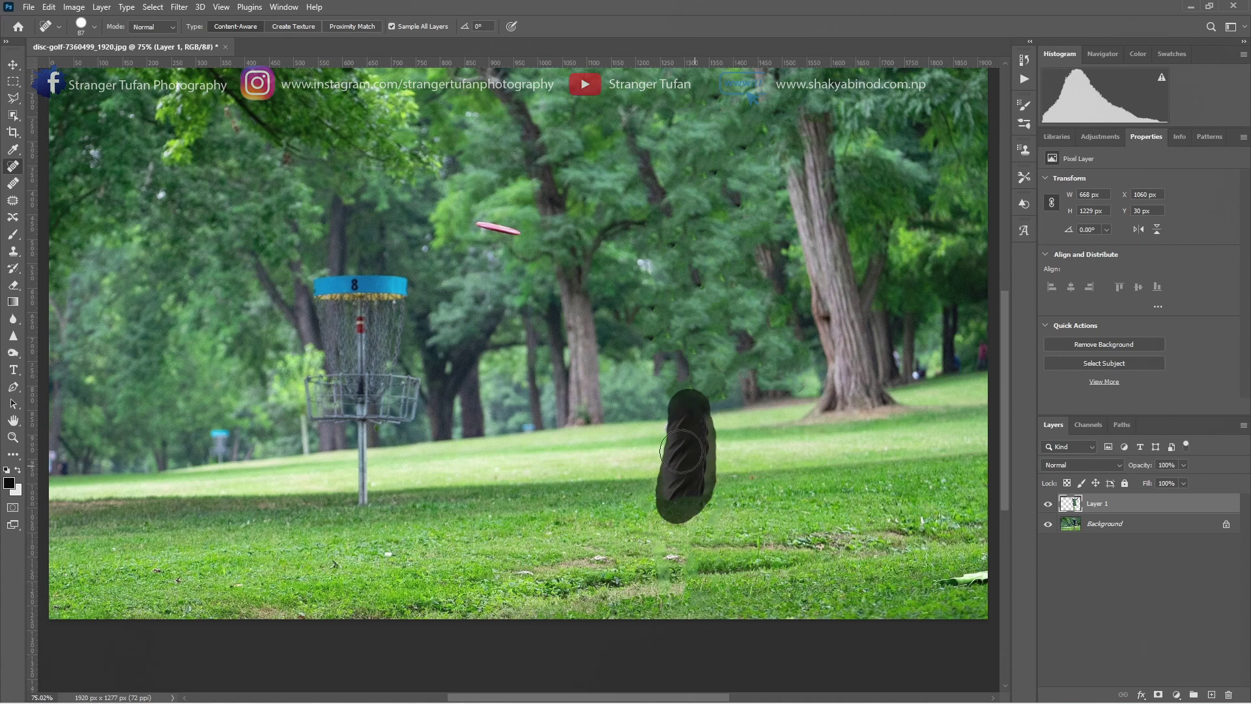
left_click(640, 258)
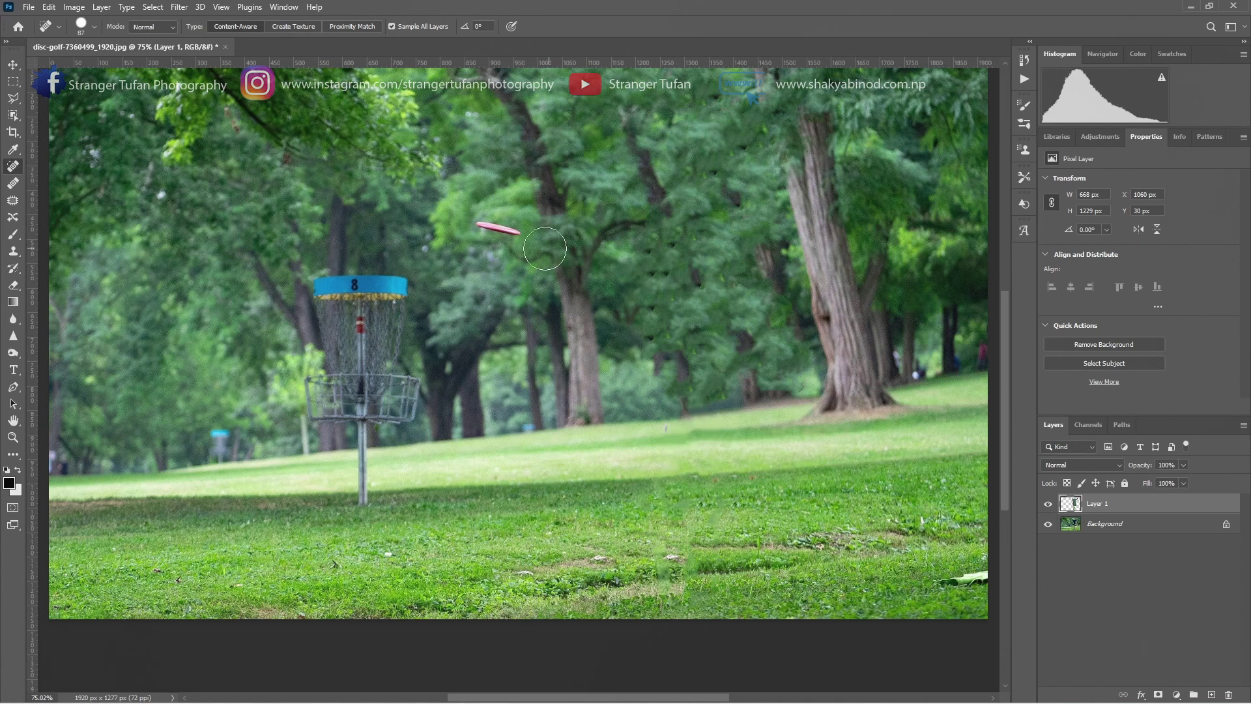
Remove the flying disc between the basket and the trees with the Spot Healing Brush
scroll(482, 239, "up", 3)
mouse_move(518, 227)
left_mouse_down()
mouse_move(502, 236)
mouse_move(515, 222)
mouse_move(542, 233)
left_mouse_up()
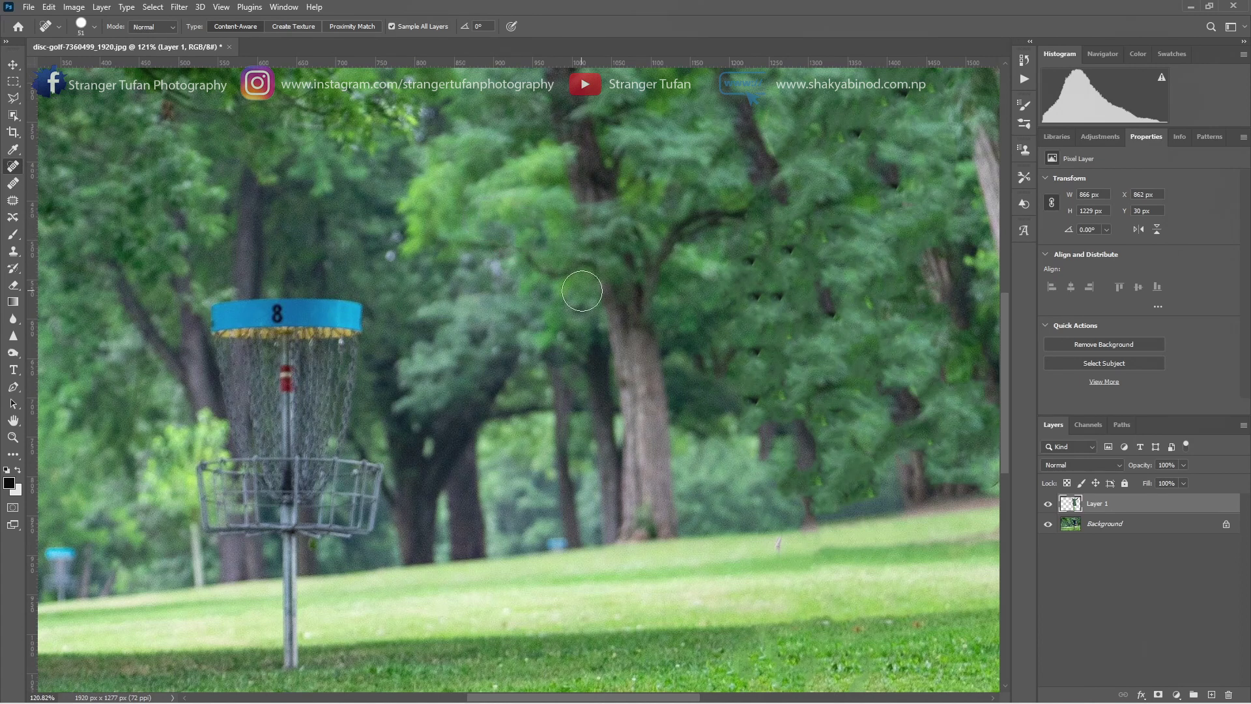
scroll(582, 291, "down", 3)
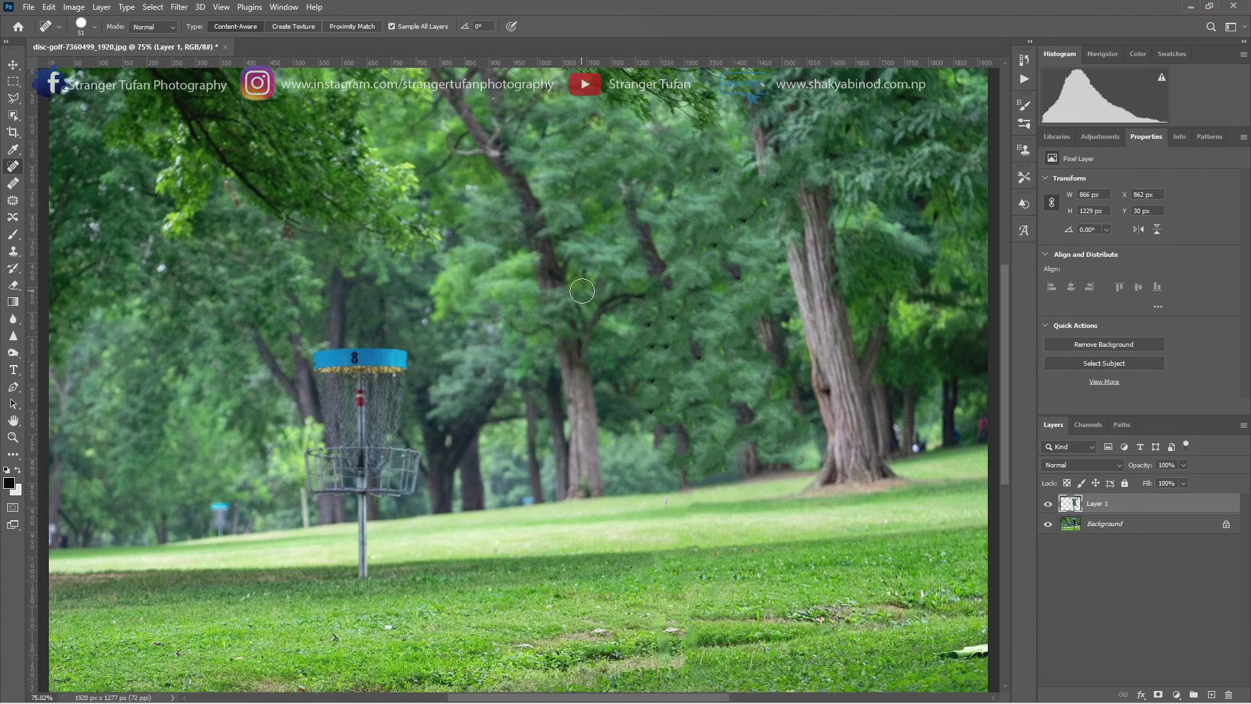
Compare the retouched photo with the original by toggling the visibility of Layer 1
left_click(1049, 503)
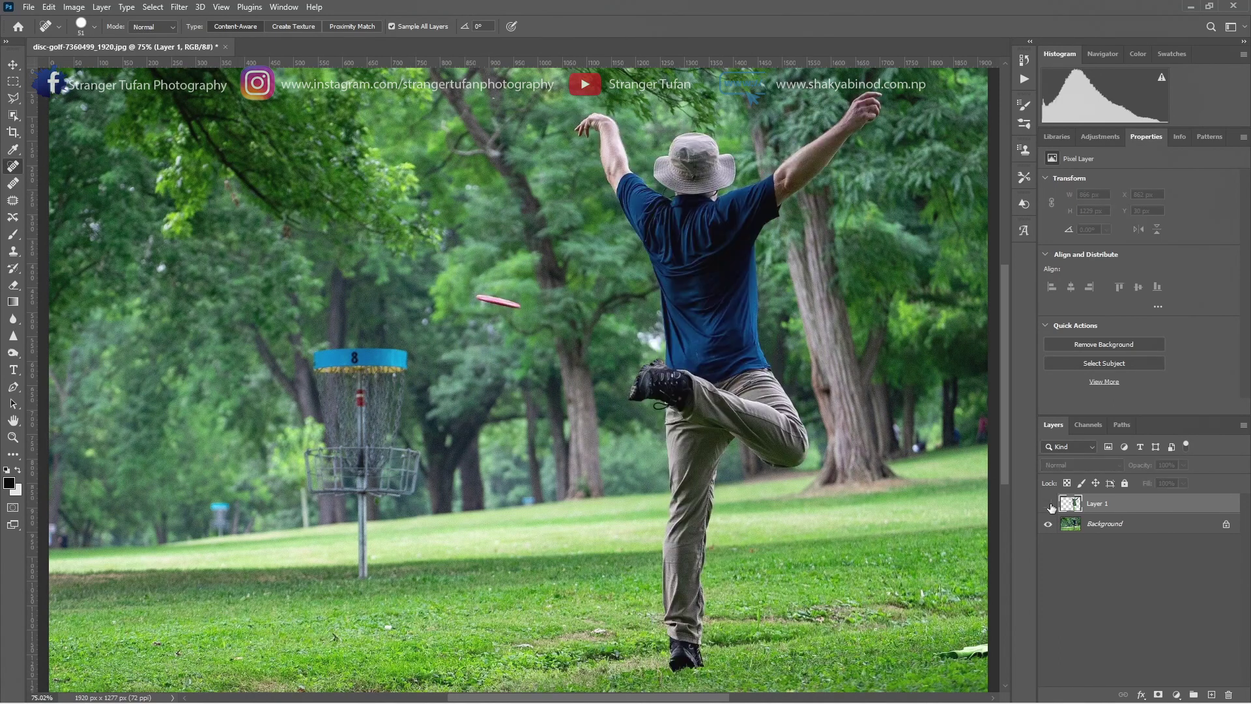
left_click(1049, 503)
left_click(1048, 504)
left_click(1048, 504)
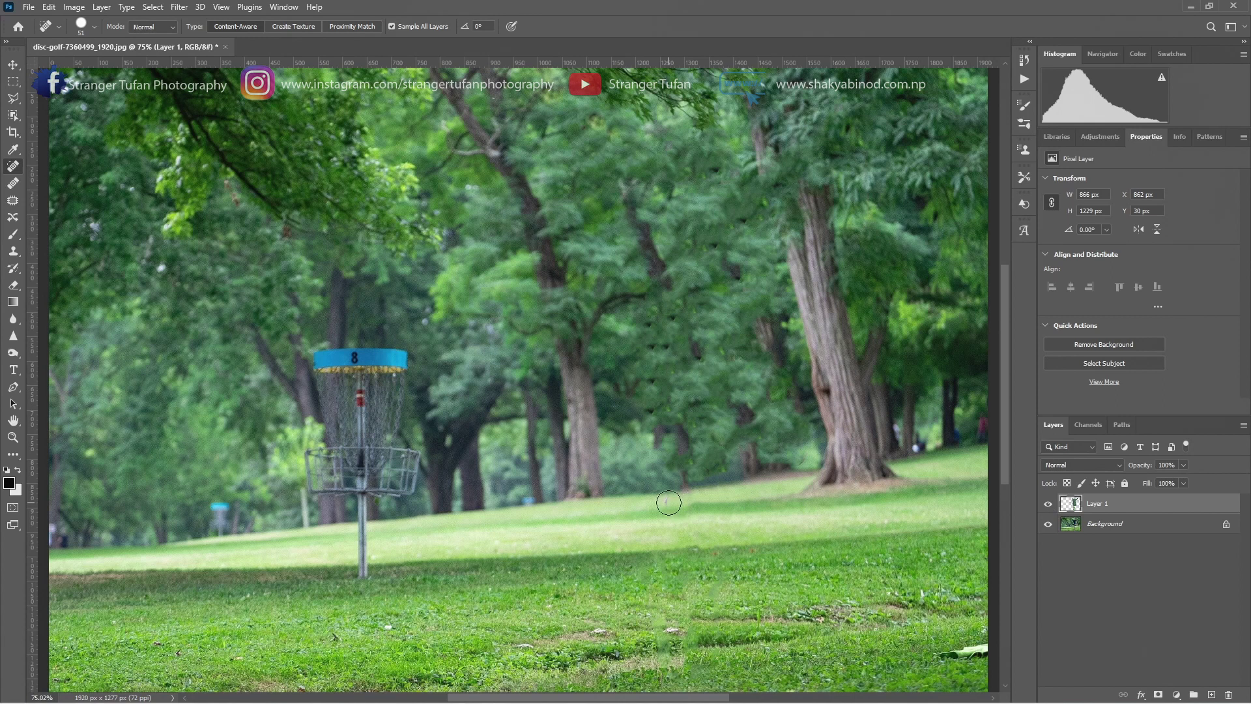
left_click(1049, 504)
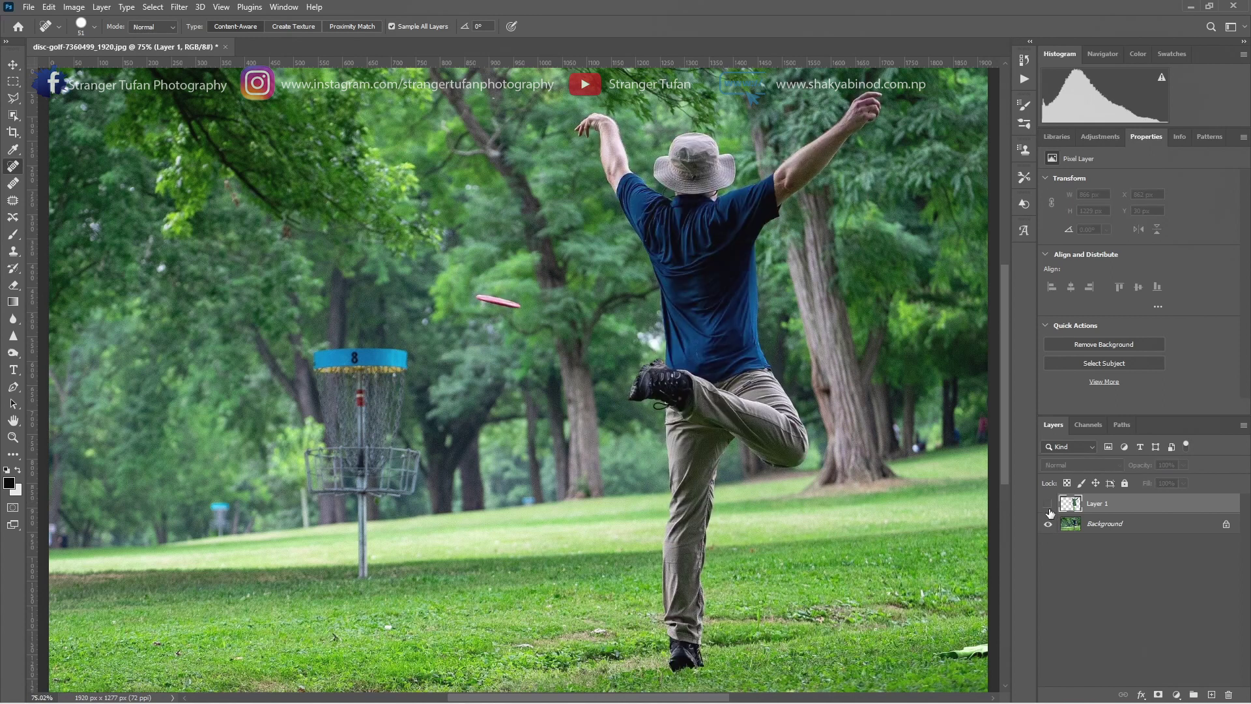
left_click(1049, 504)
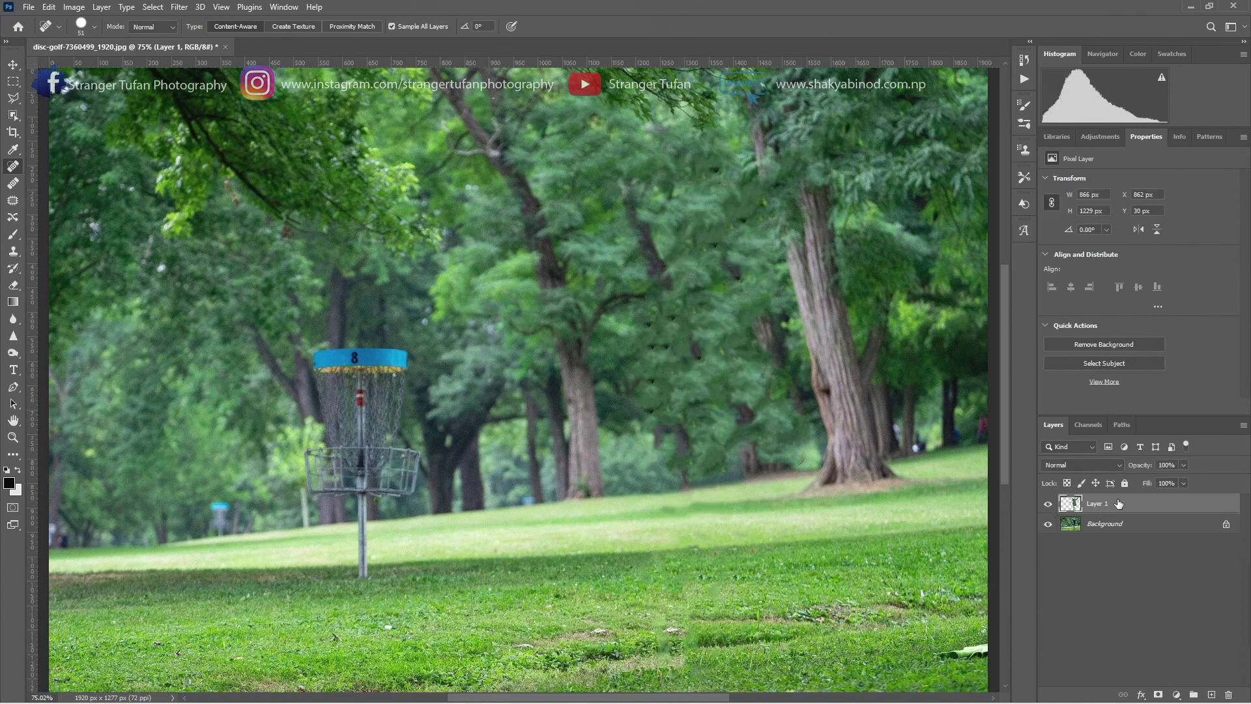
Add a Curves adjustment layer above Layer 1 and darken the midtones to input 142, output 97
left_click(1177, 692)
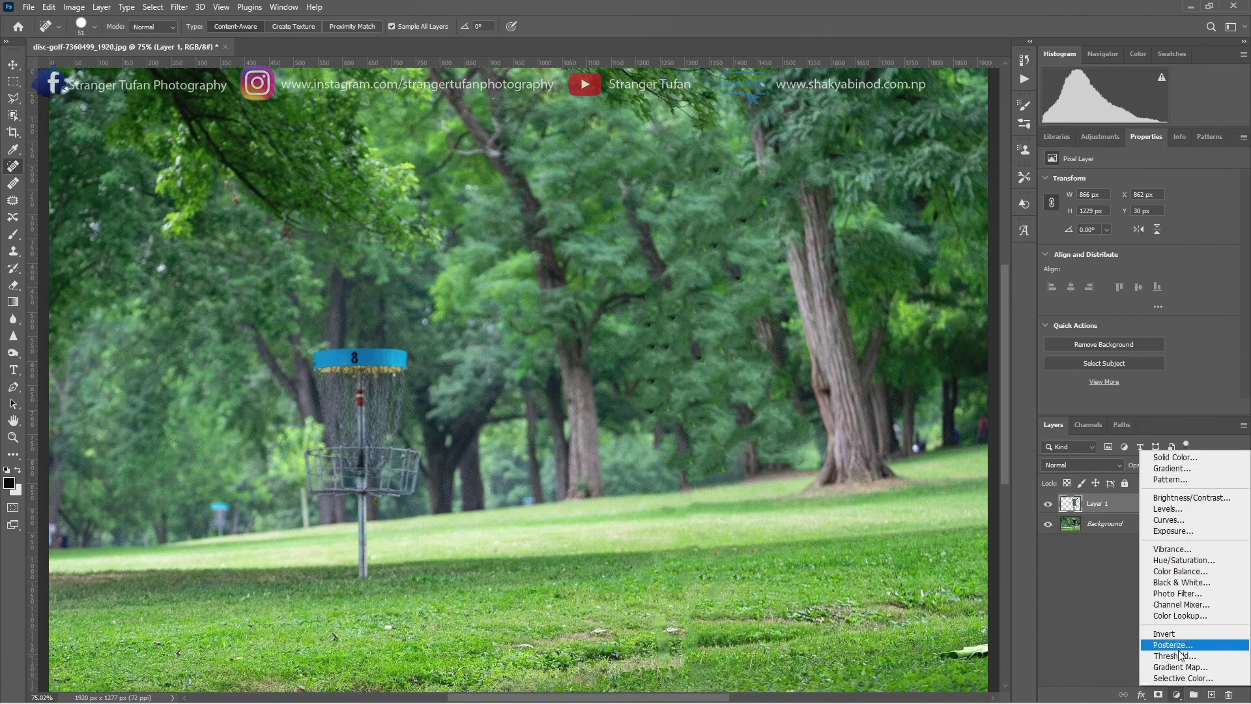
left_click(1174, 521)
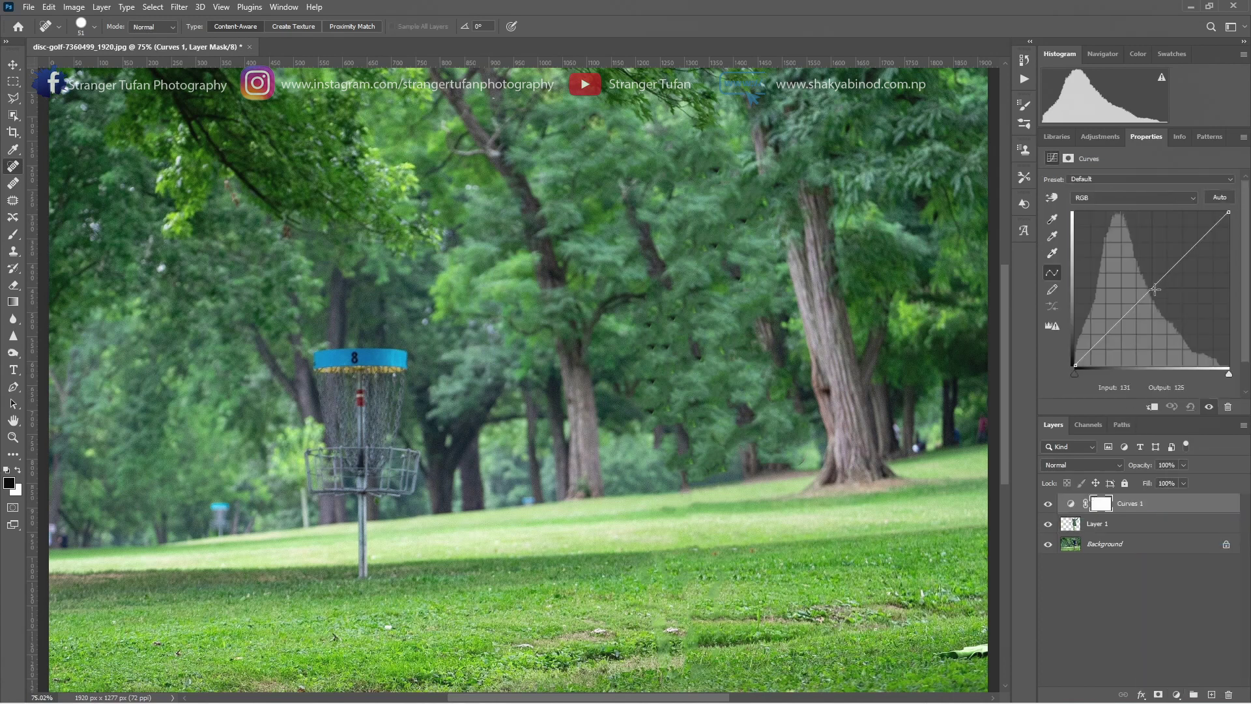
left_click_drag(1154, 289, 1160, 307)
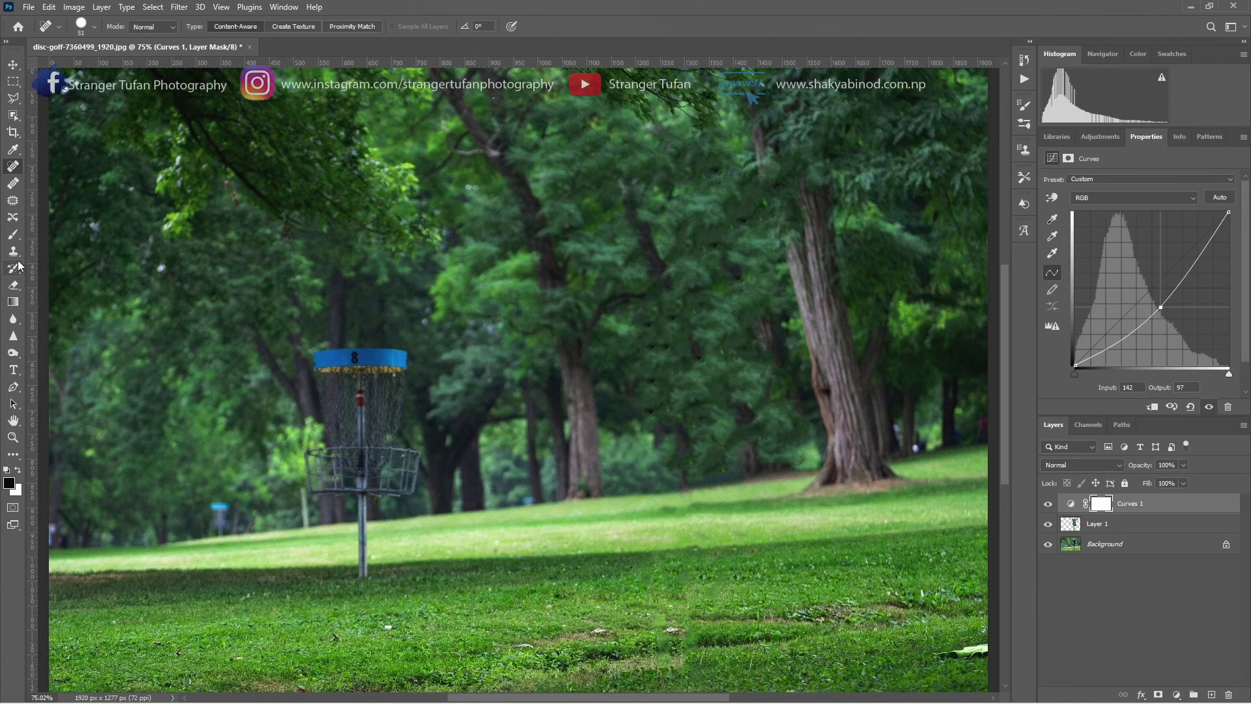
Paint one black Hard Round brush dab of about 577 px over the disc golf basket on the Curves 1 mask
left_click(13, 234)
right_click(388, 385)
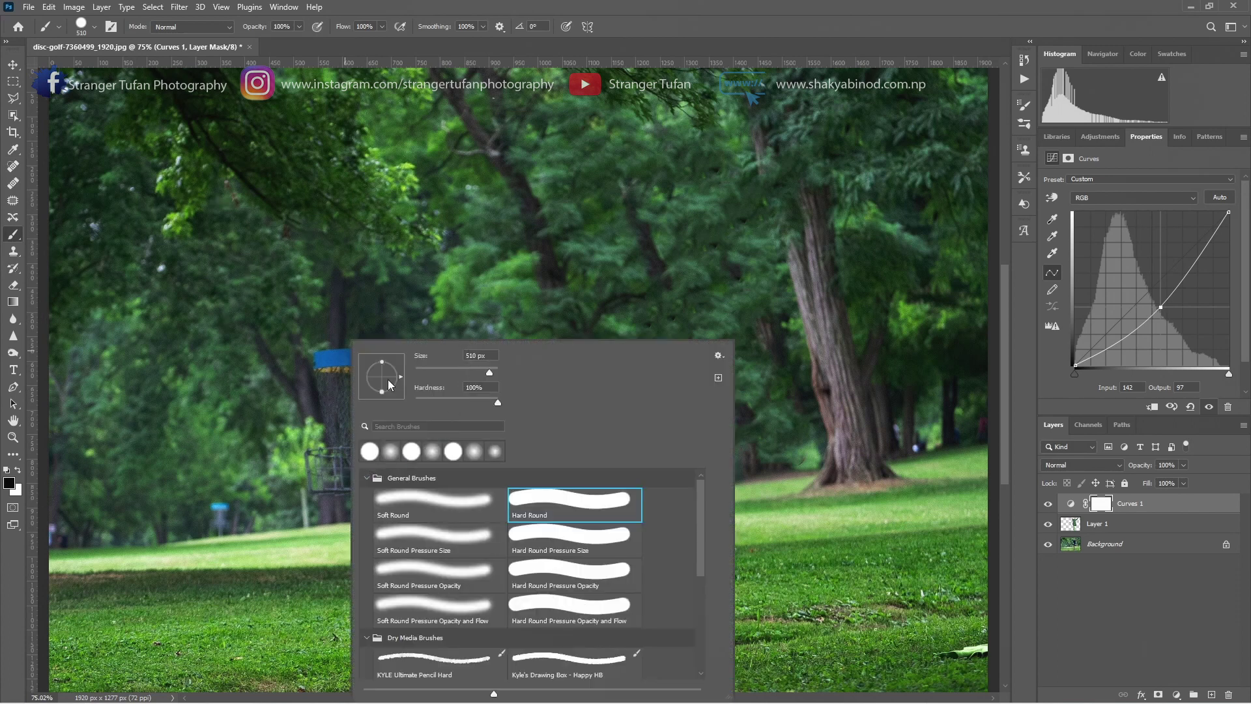
left_click(547, 516)
mouse_move(363, 414)
left_mouse_down()
mouse_move(383, 420)
mouse_move(366, 443)
left_mouse_up()
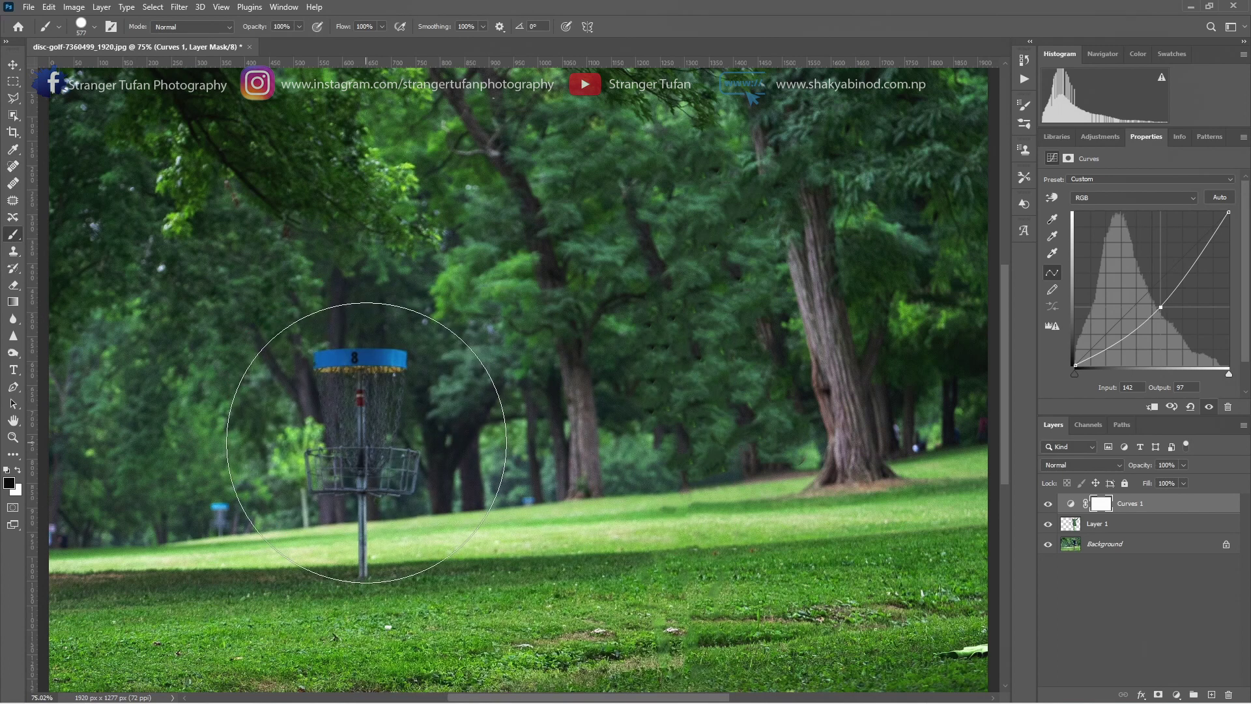
left_click(366, 454)
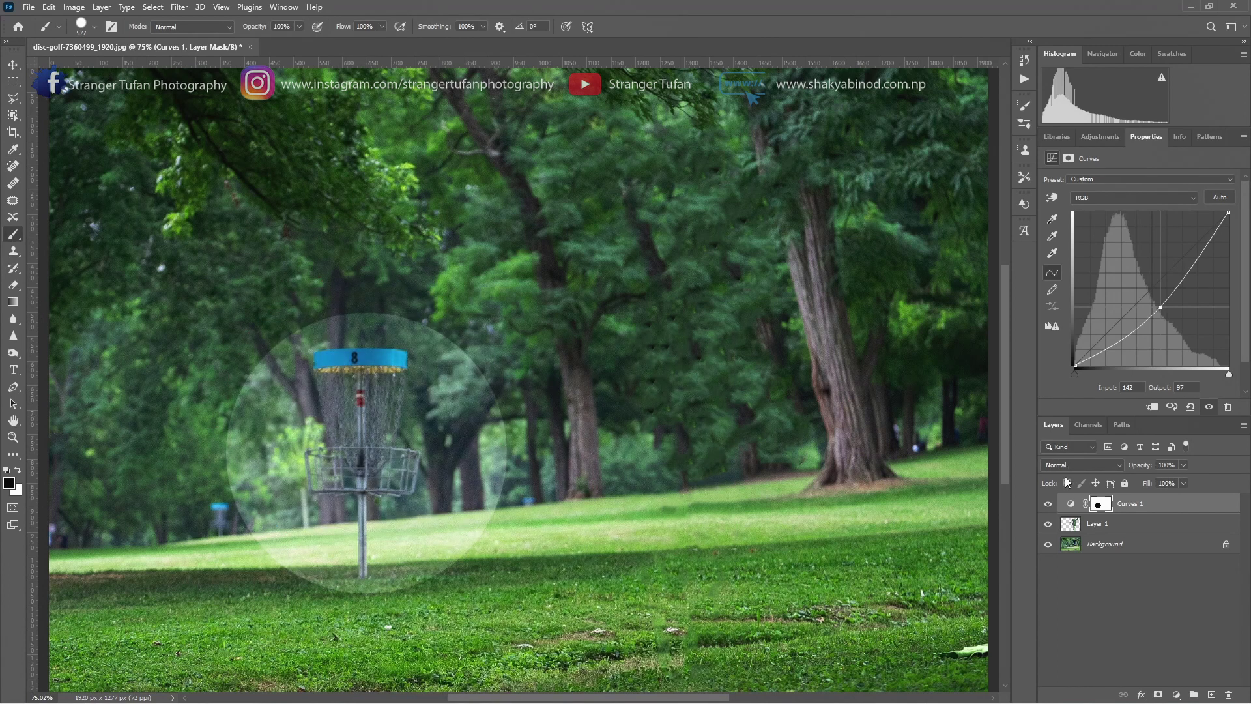
Feather the Curves 1 mask by 33.8 px and darken its curve to input 155, output 87
left_click(1100, 505)
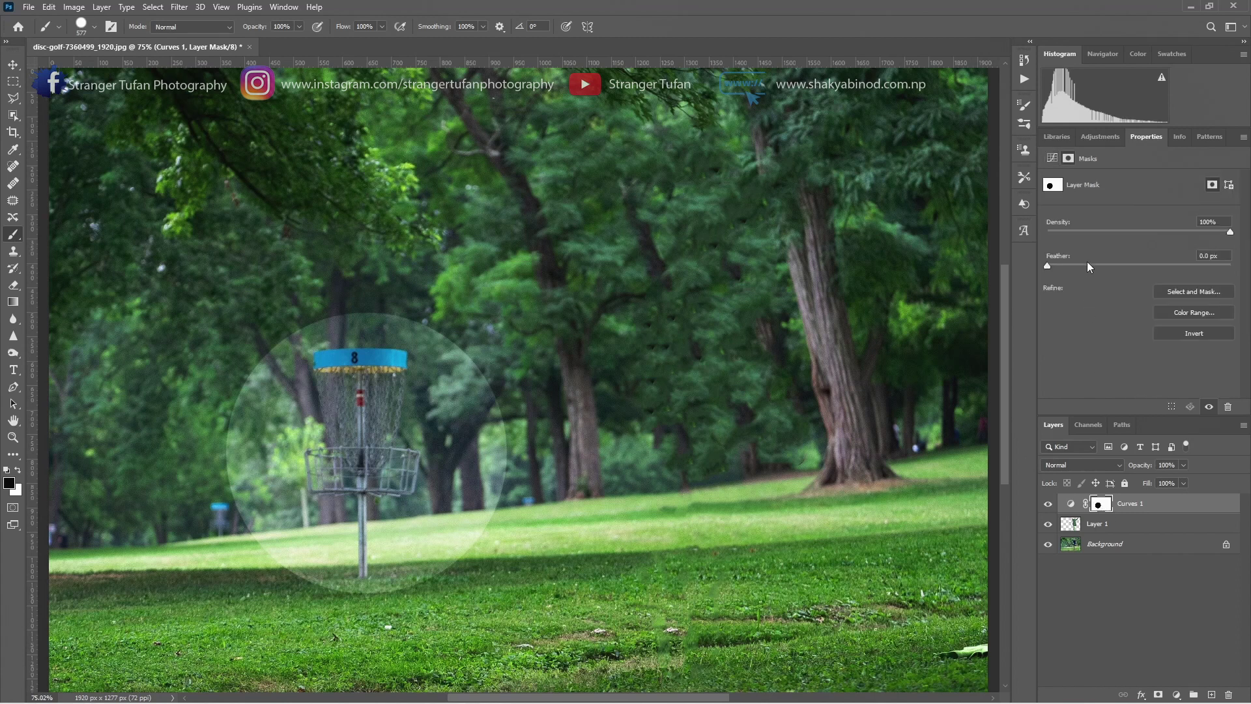
left_click(1137, 267)
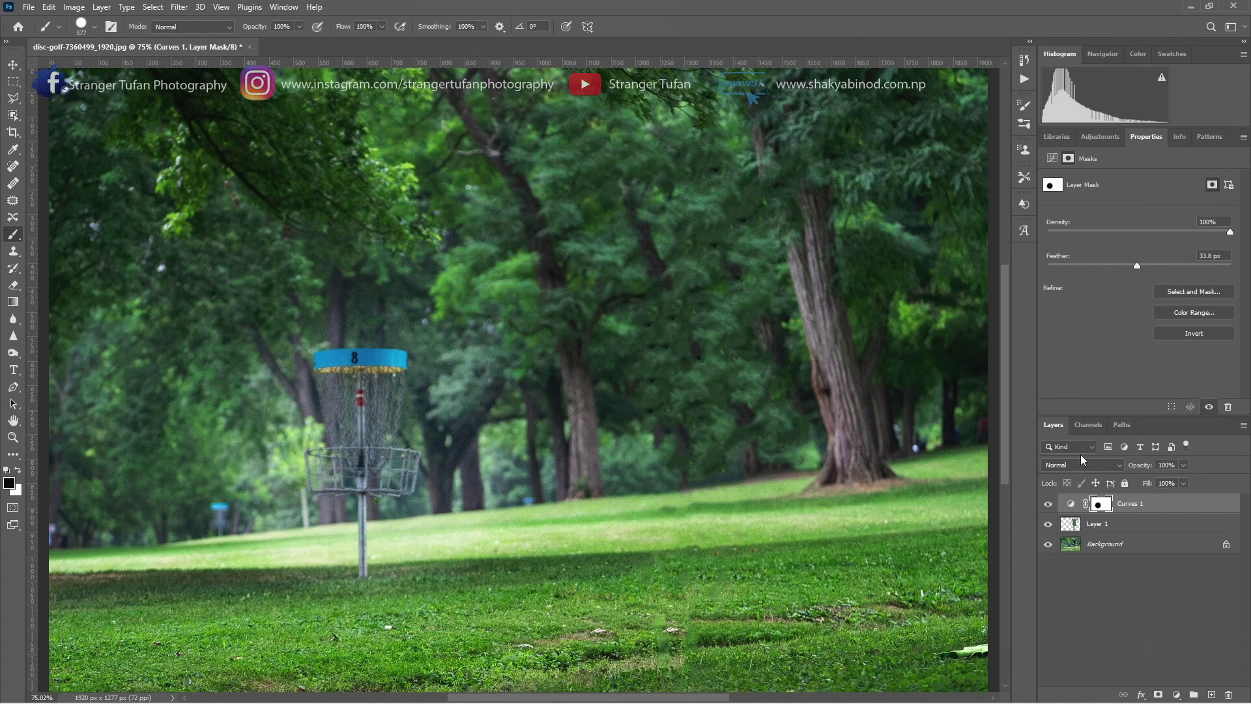
left_click(1070, 503)
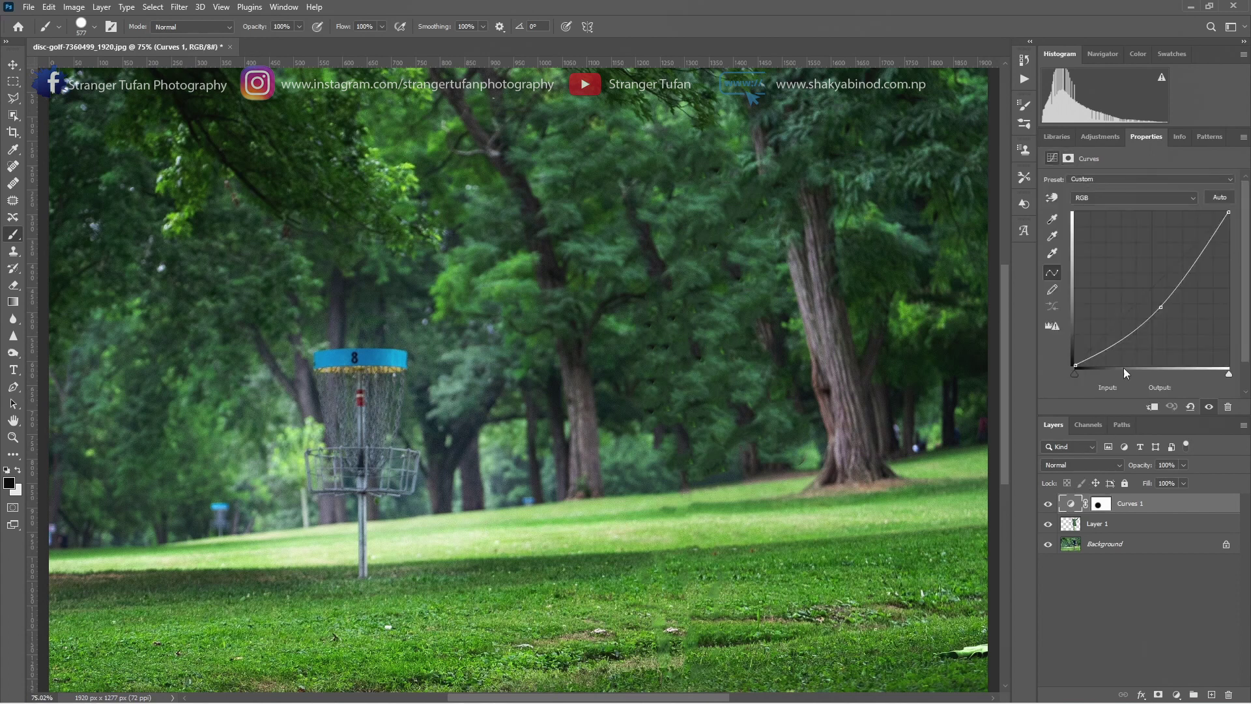
left_click(1169, 313)
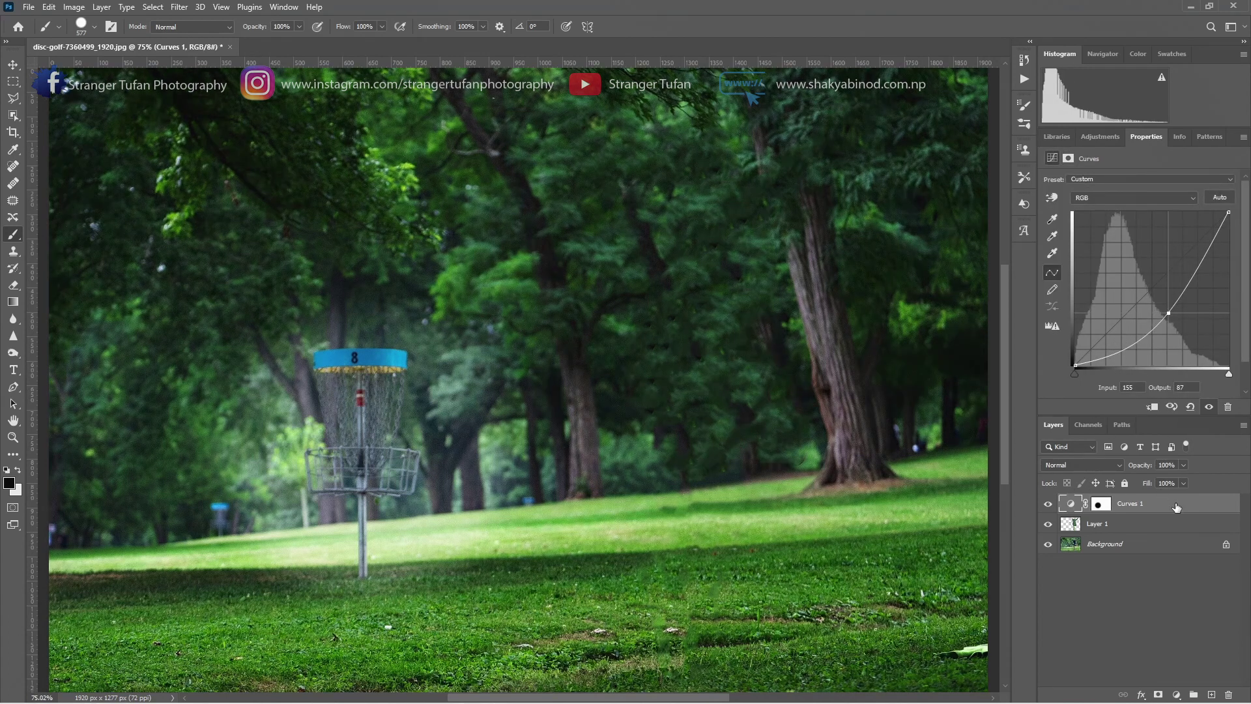
Set the Curves 1 Blend If underlying layer range to 43/162 and 222/238, and reduce the layer's opacity to 66%
left_click(1197, 509)
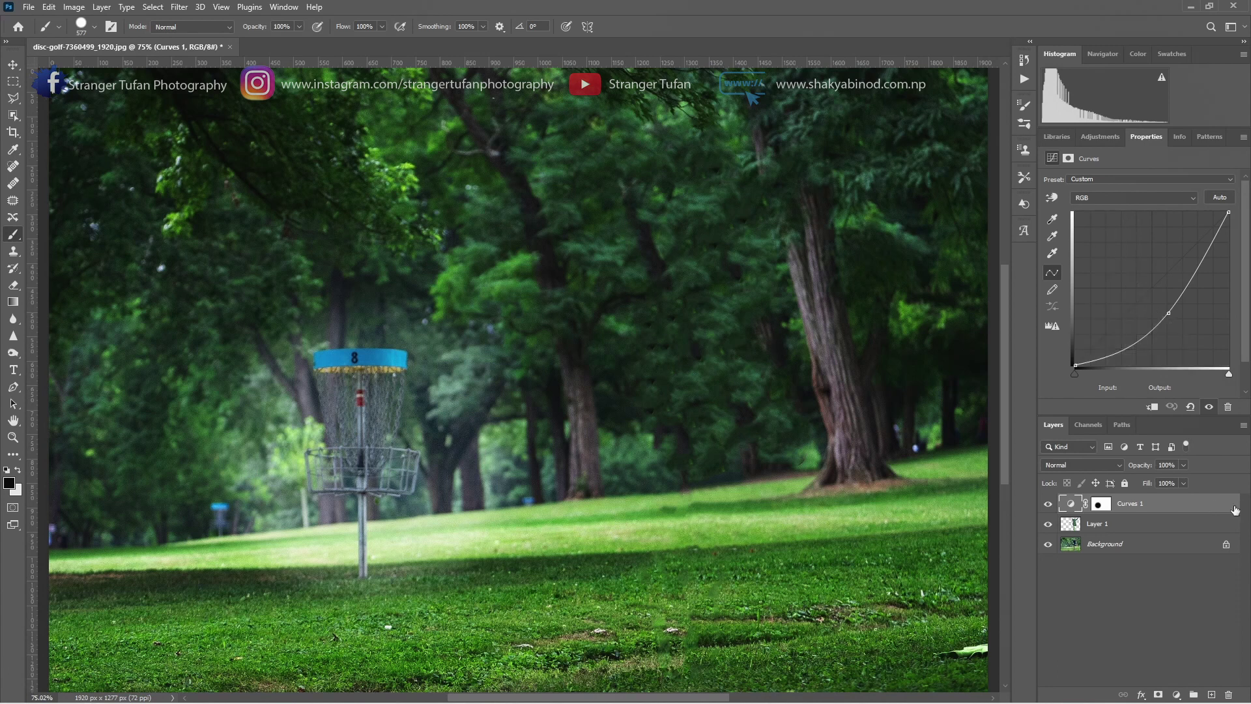
key("space")
double_click(1172, 503)
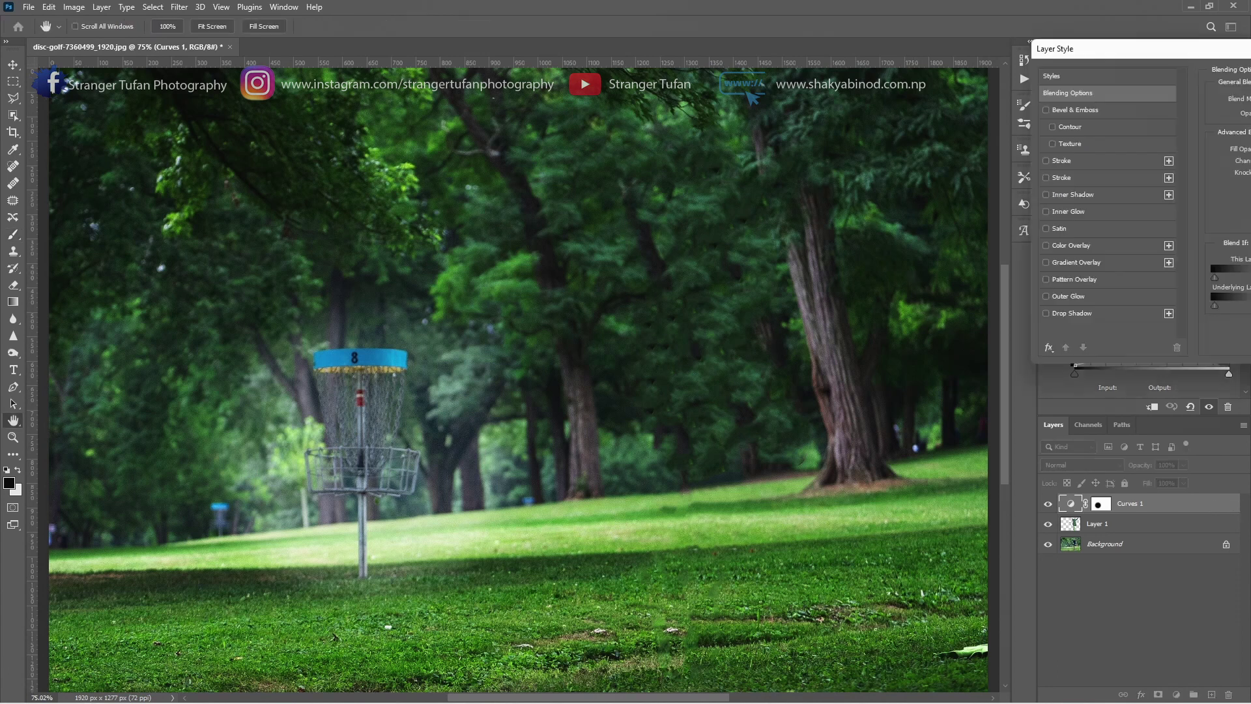
left_click_drag(787, 63, 1041, 57)
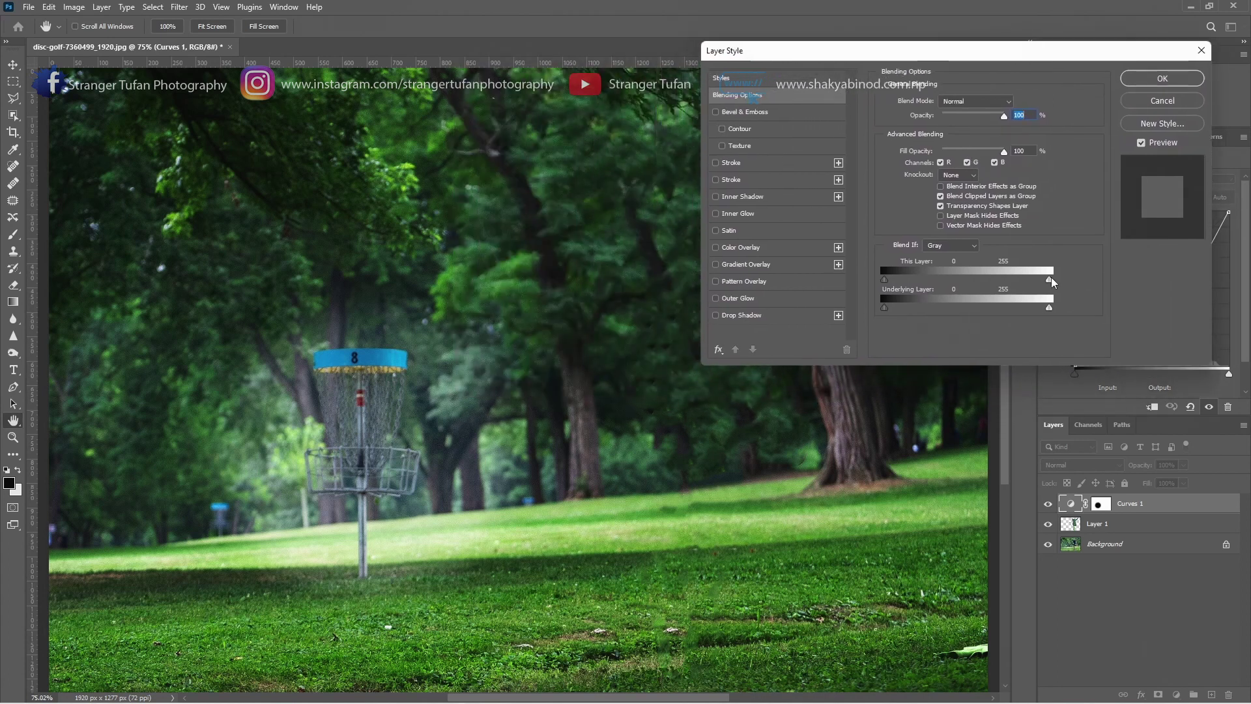
mouse_move(1049, 307)
left_mouse_down()
mouse_move(1008, 308)
mouse_move(1040, 308)
left_mouse_up()
left_click_drag(888, 307, 985, 305)
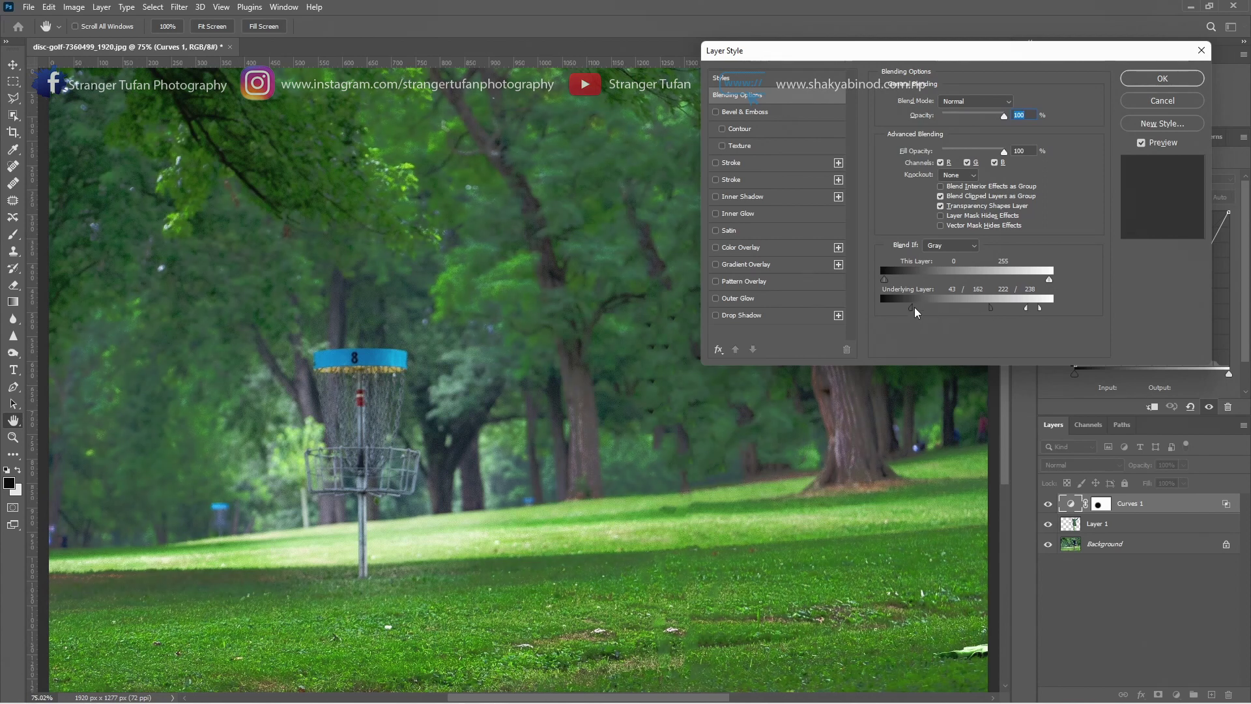
left_click(1162, 78)
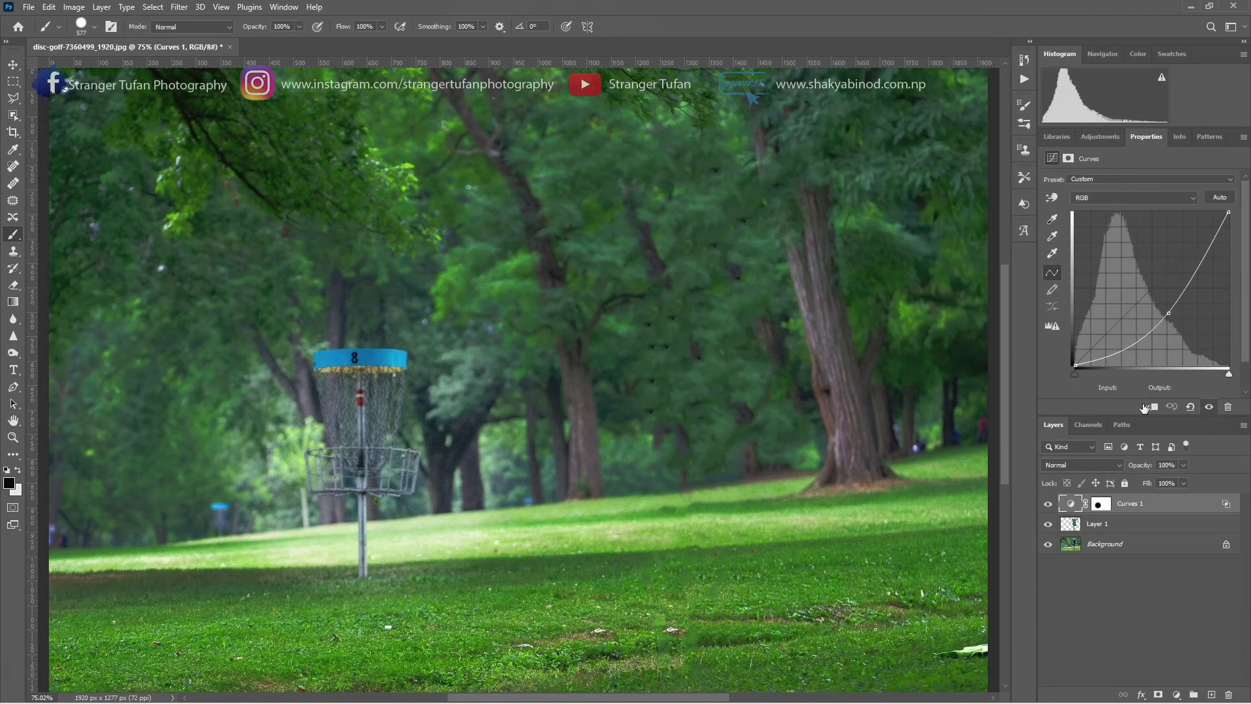
left_click_drag(1142, 465, 1121, 466)
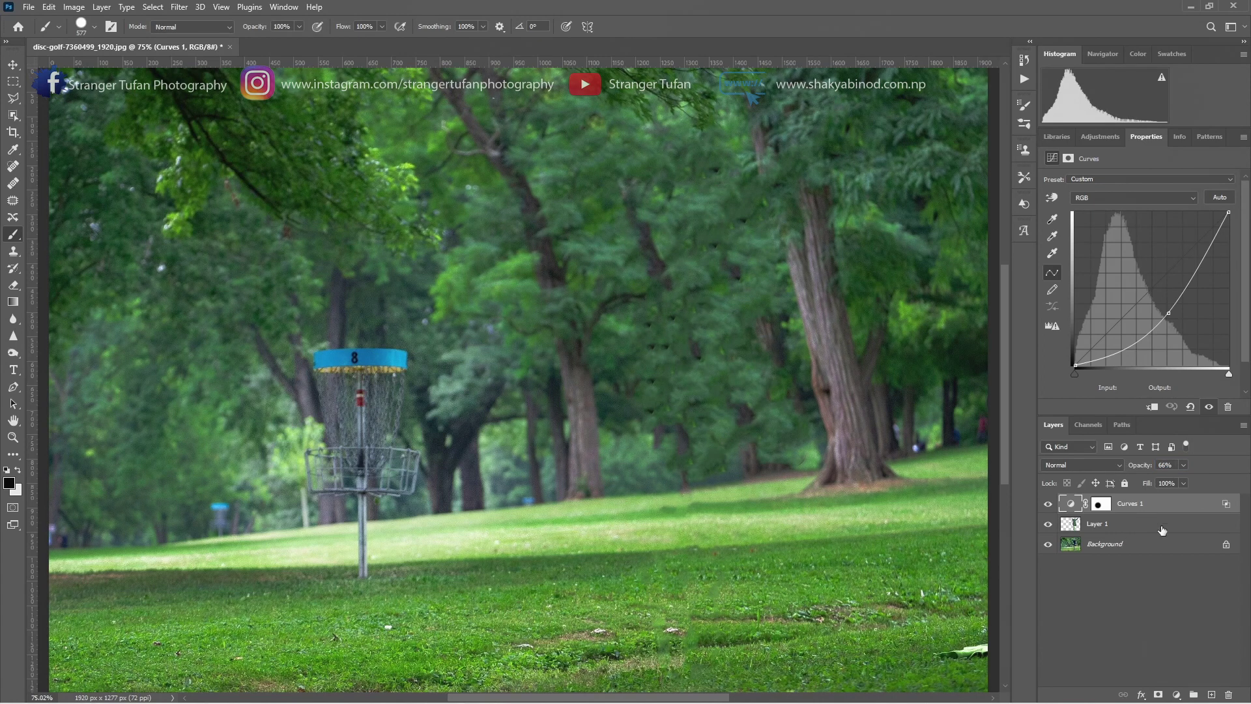
Duplicate the Curves 1 layer and invert the copy's mask
left_click_drag(1162, 505, 1211, 694)
left_click(1101, 505)
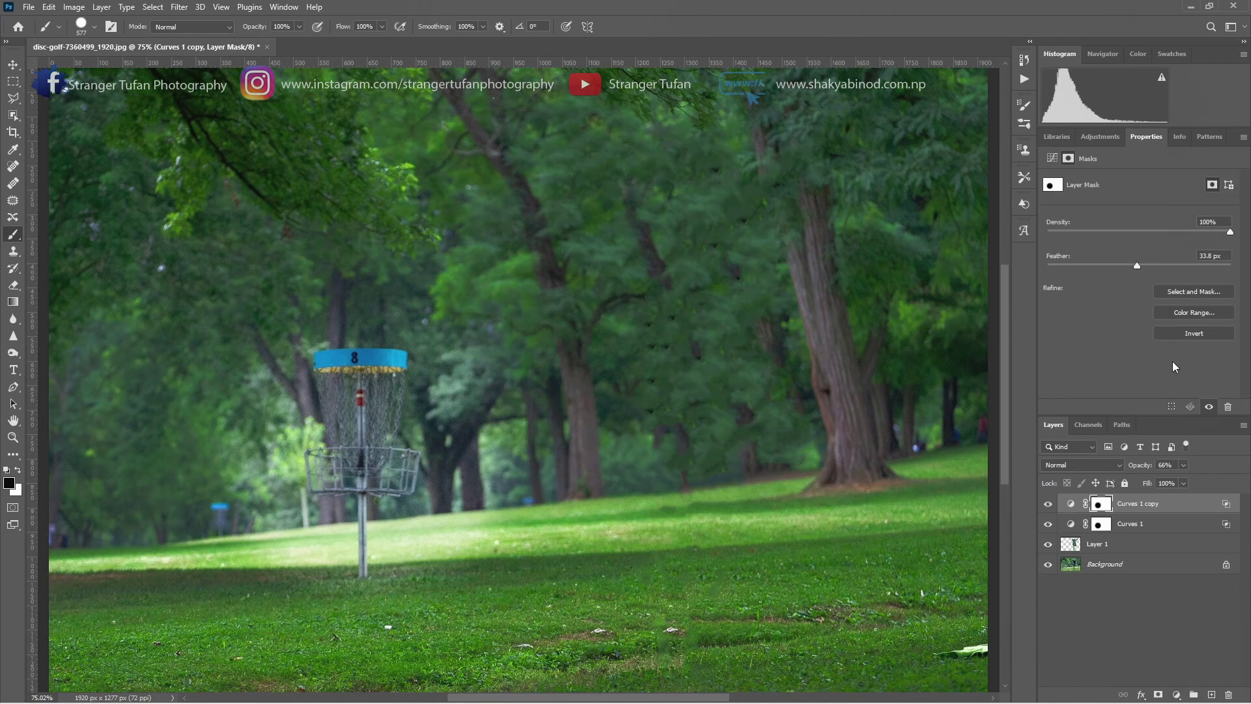
left_click(1186, 334)
Raise the Curves 1 copy curve to brighten the basket, with a shadow point at input 39, output 51, and compare before and after
left_click(1070, 503)
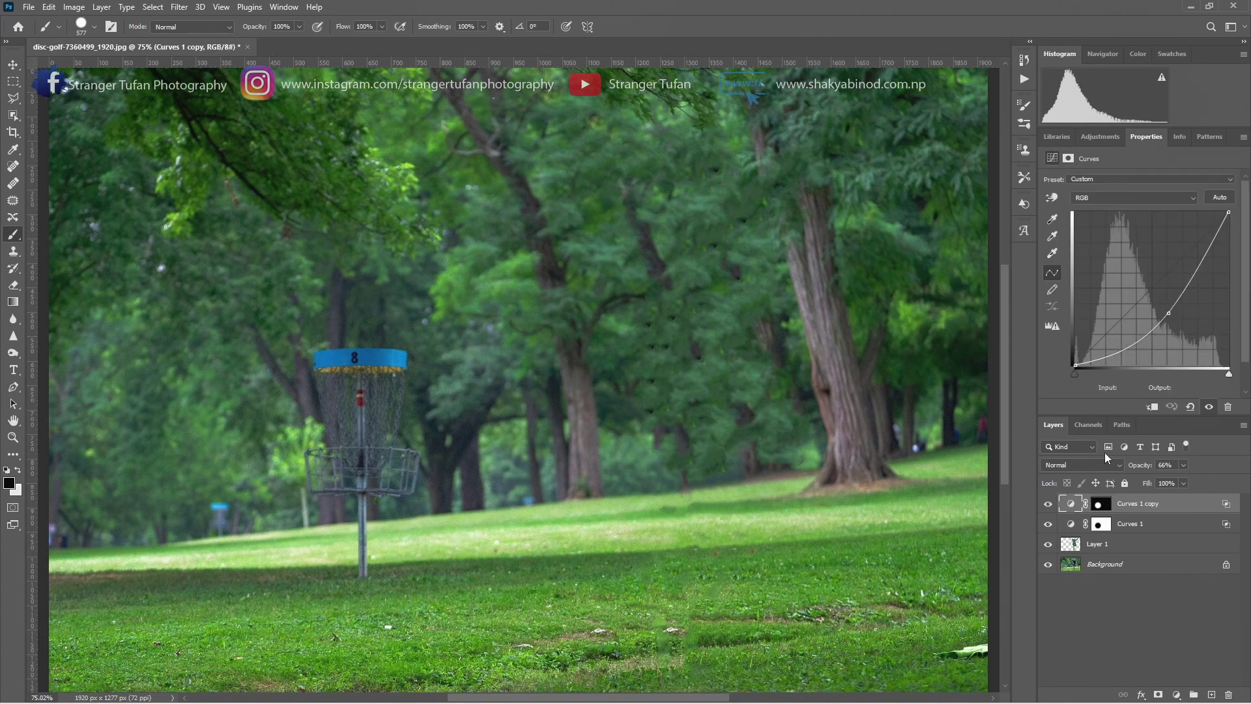
left_click_drag(1167, 313, 1174, 239)
left_click(1105, 326)
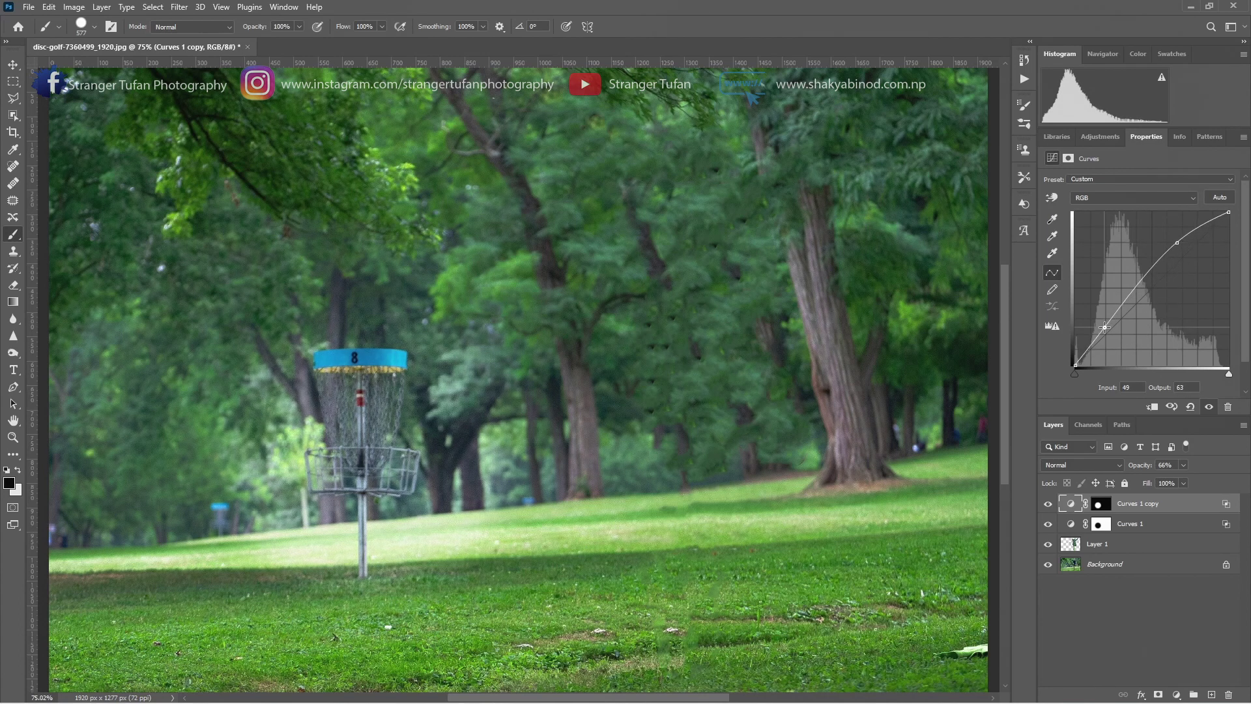
left_click(1072, 363)
left_click_drag(1107, 326, 1101, 337)
left_click_drag(1178, 245, 1177, 249)
left_click_drag(1099, 342, 1099, 336)
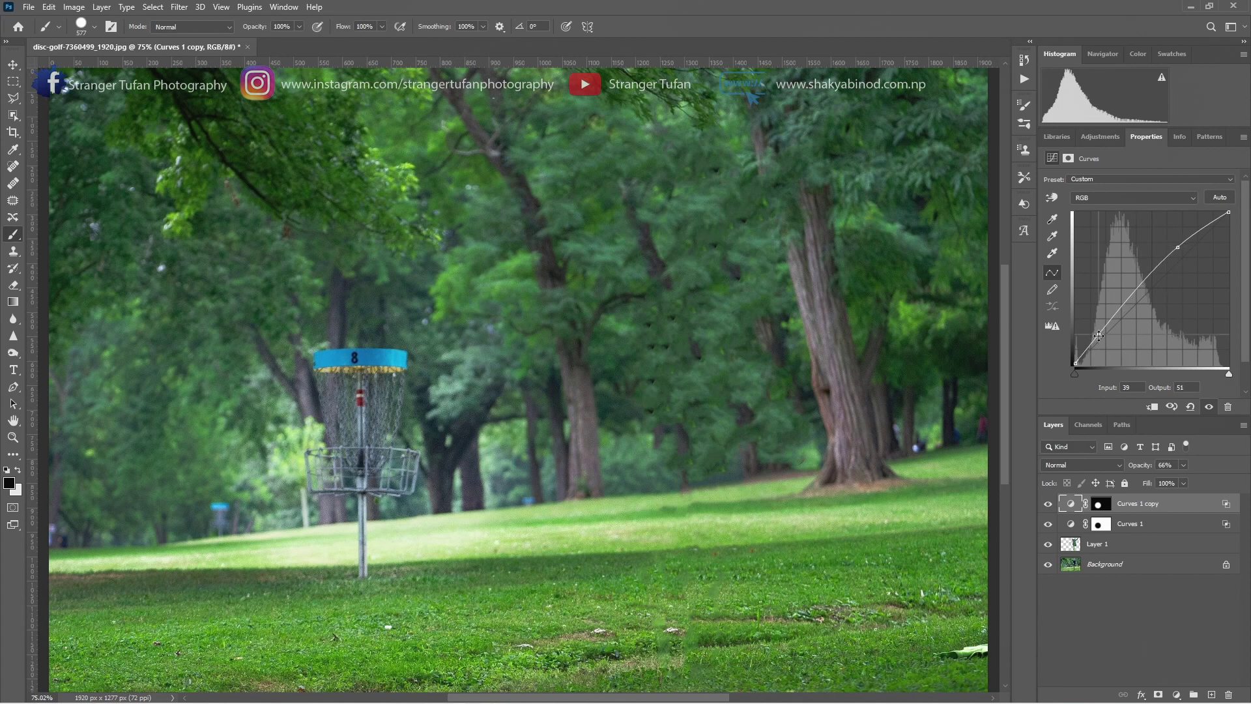
left_click(1047, 506)
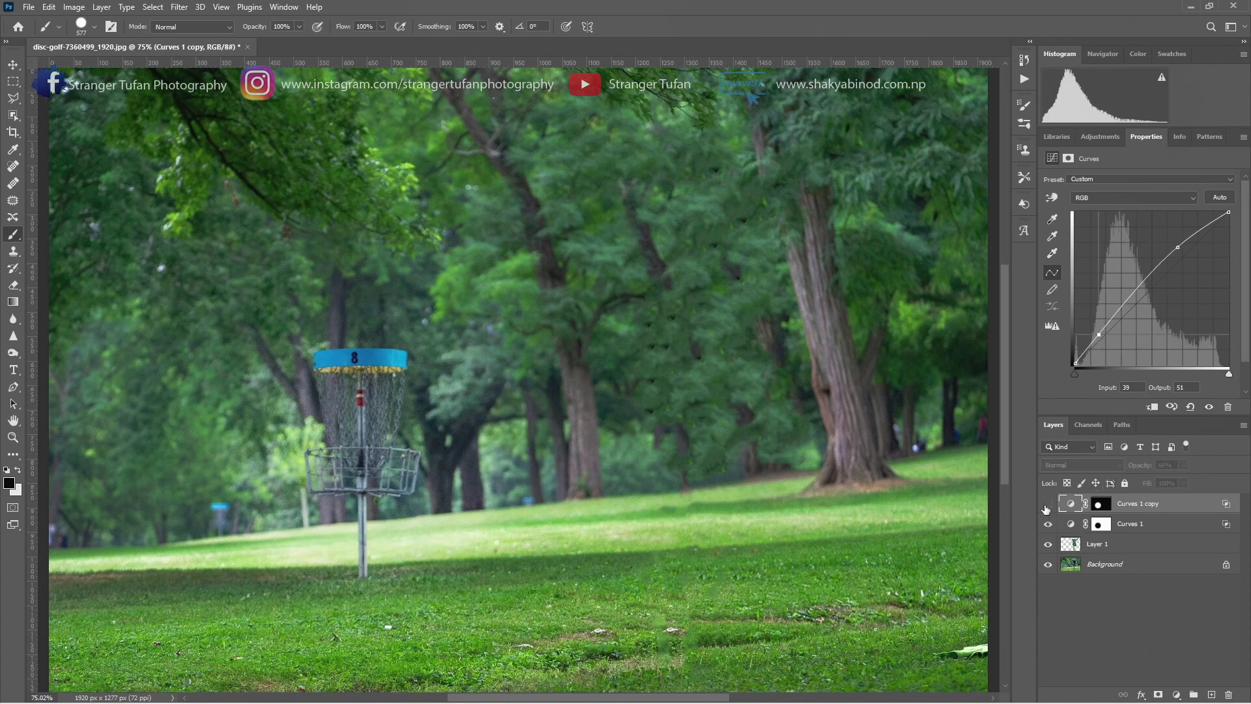
left_click(1047, 506)
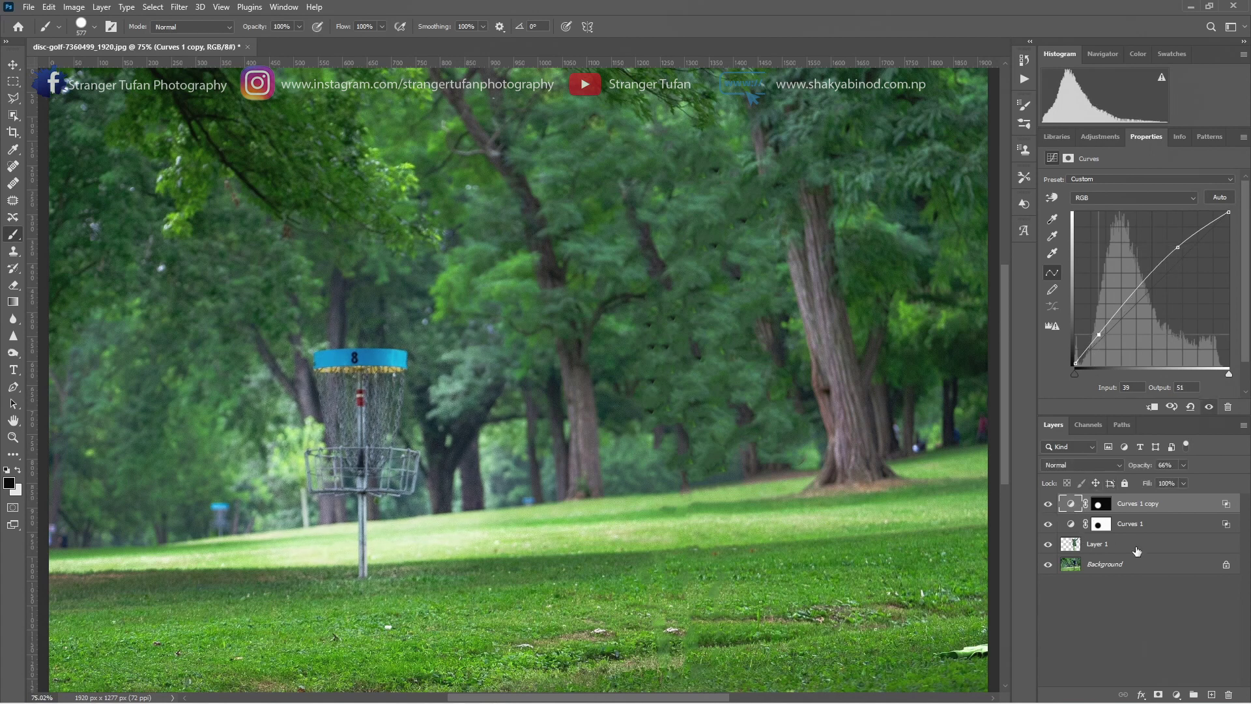
Add a Hue/Saturation adjustment layer with hue -15, saturation +7 and lightness -1
left_click(1178, 694)
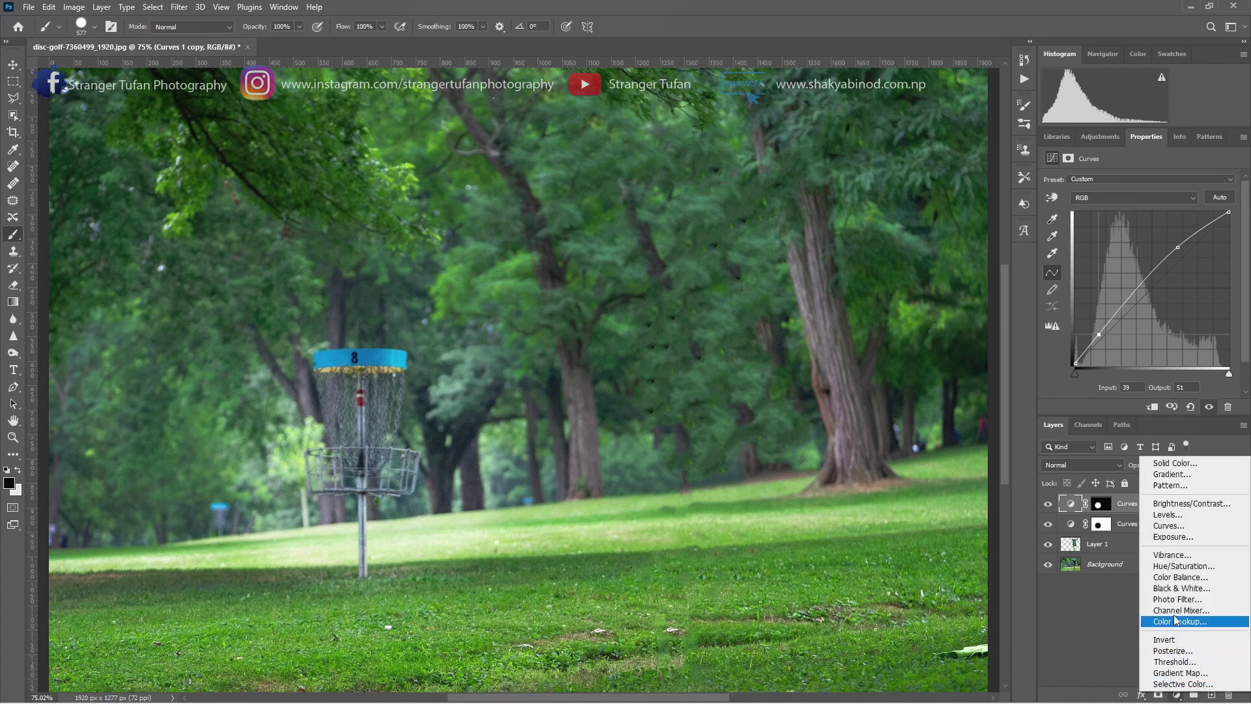
left_click(1171, 567)
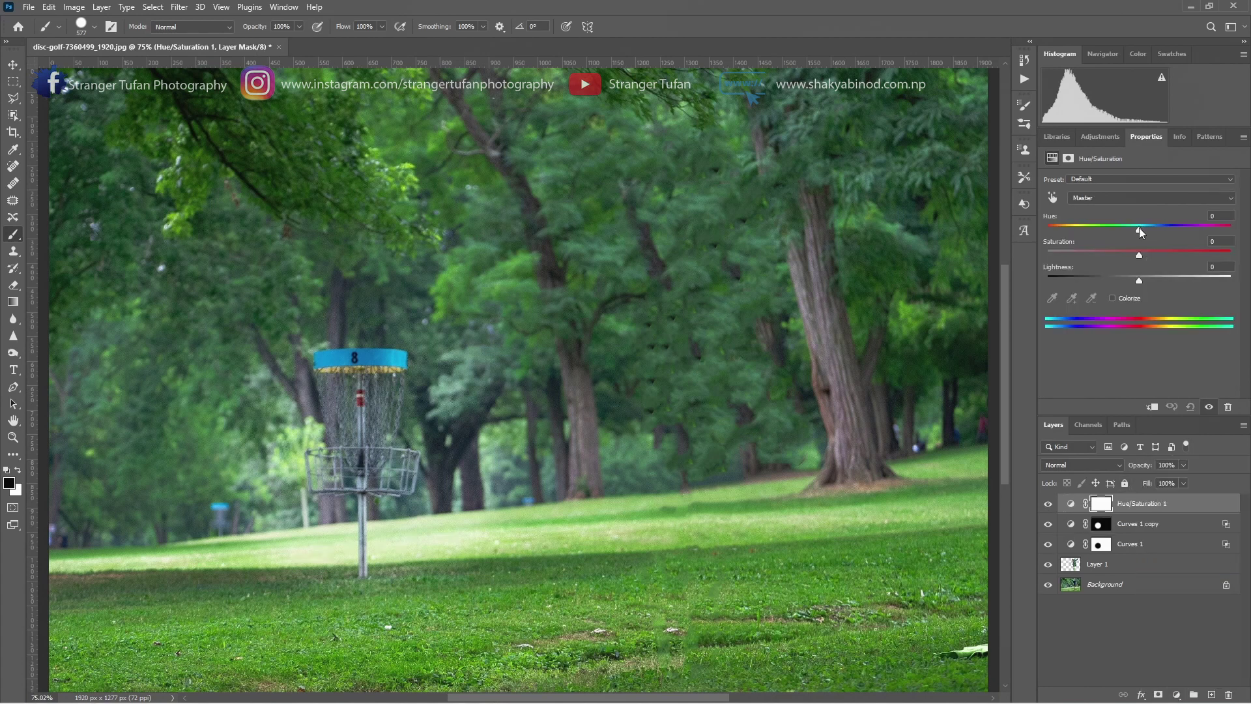
mouse_move(1139, 228)
left_mouse_down()
mouse_move(1116, 225)
mouse_move(1144, 253)
mouse_move(1125, 228)
left_mouse_up()
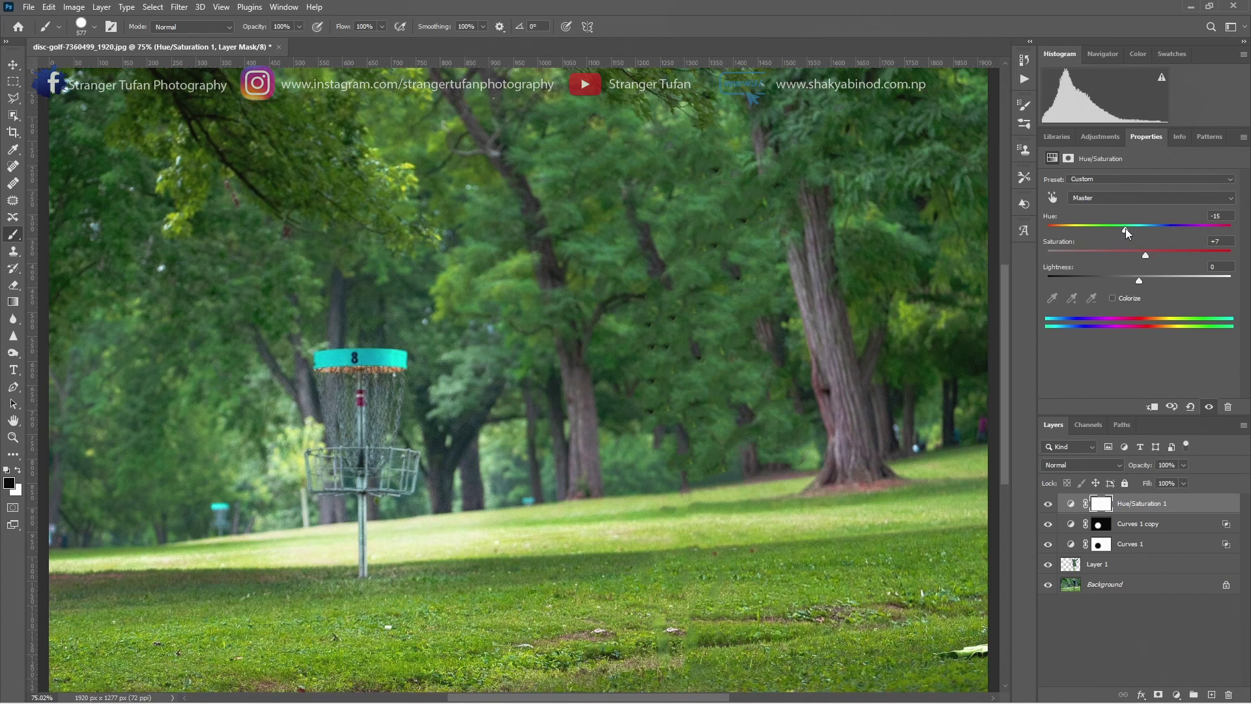
left_click_drag(1139, 280, 1137, 280)
Add a Curves adjustment layer and slightly darken the midtones with a curve point at input 132, output 121
left_click(1176, 695)
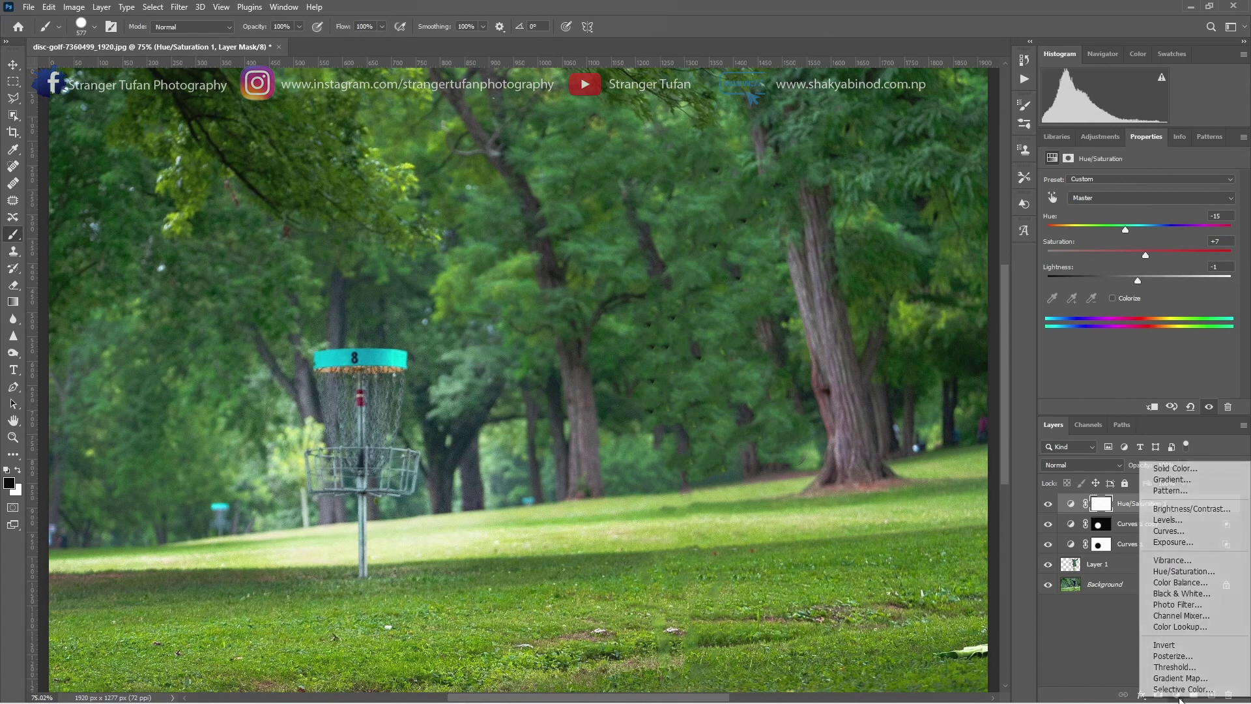
left_click(1168, 531)
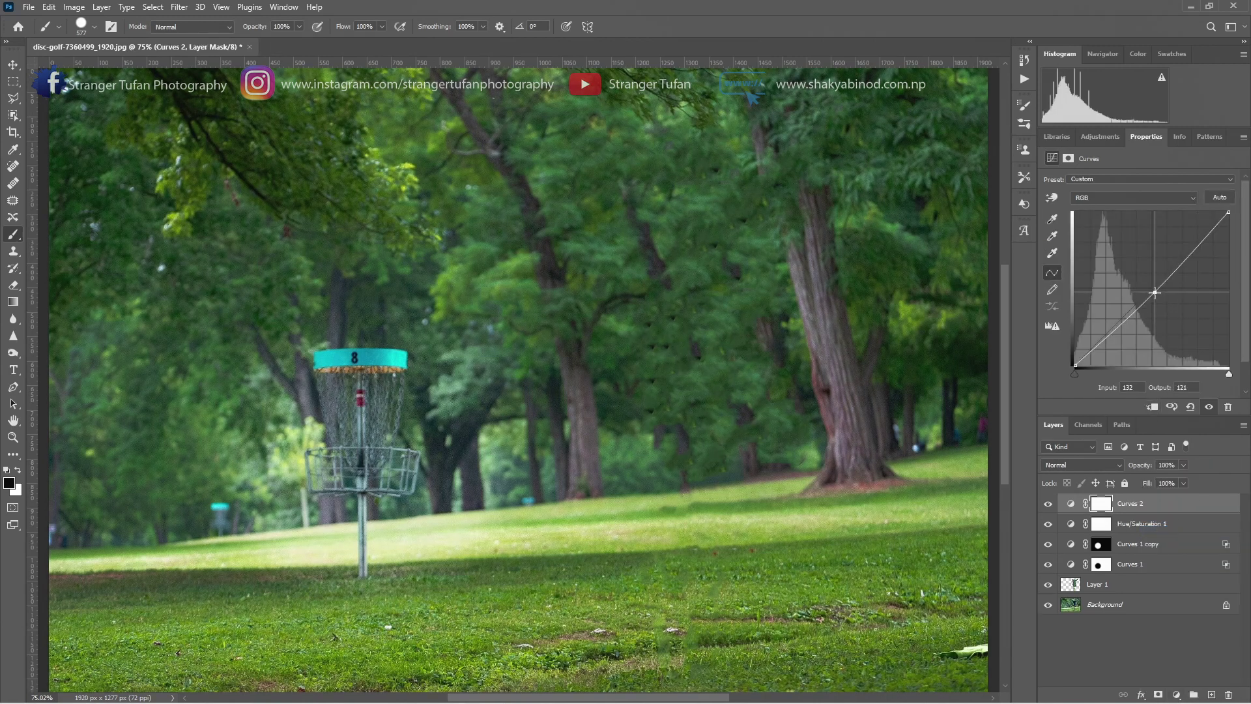
Add a Color Lookup adjustment layer, try several 3DLUT looks including 2Strip.look, 3Strip.look and Crisp_Warm.look, and choose DropBlues.3DL
left_click(1176, 695)
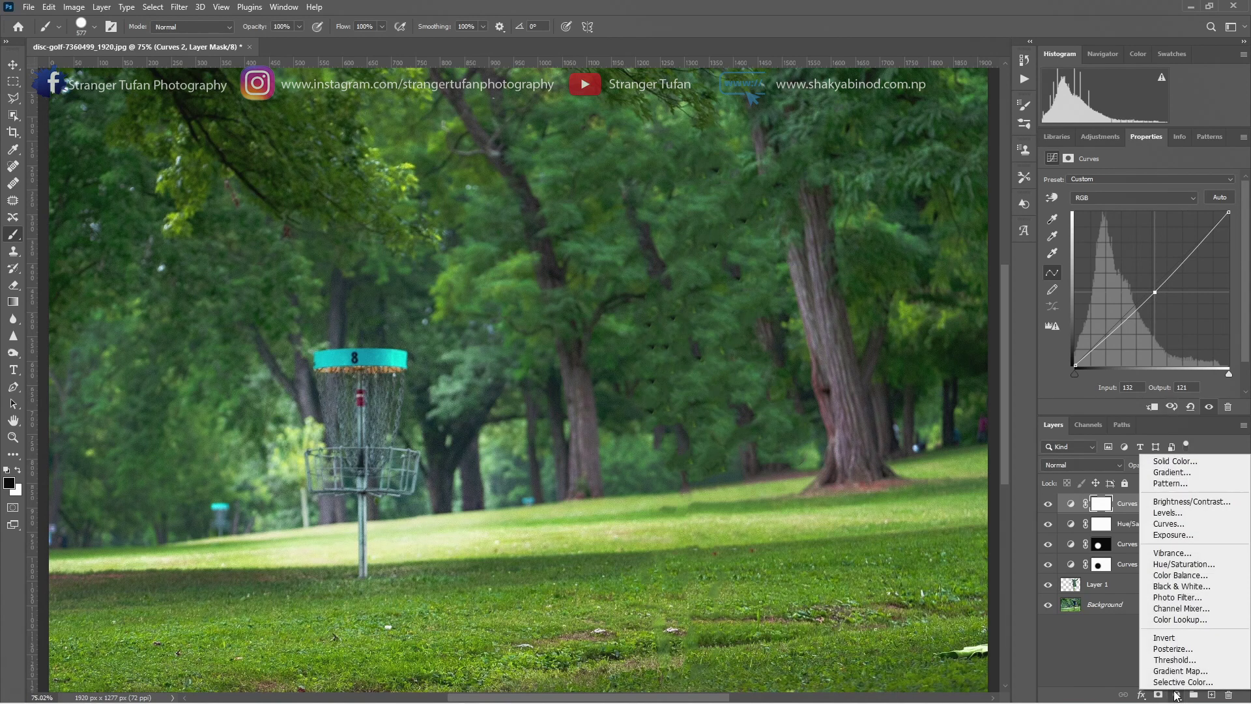
left_click(1180, 619)
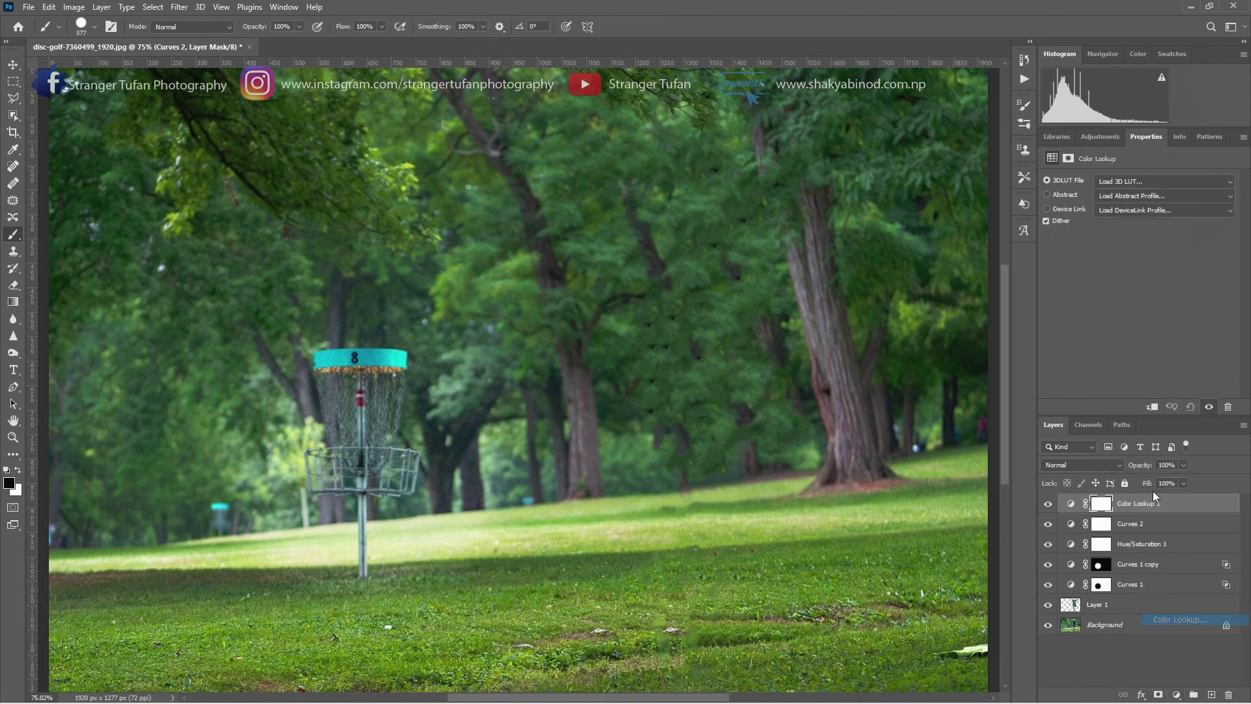
left_click(1156, 180)
left_click(1131, 233)
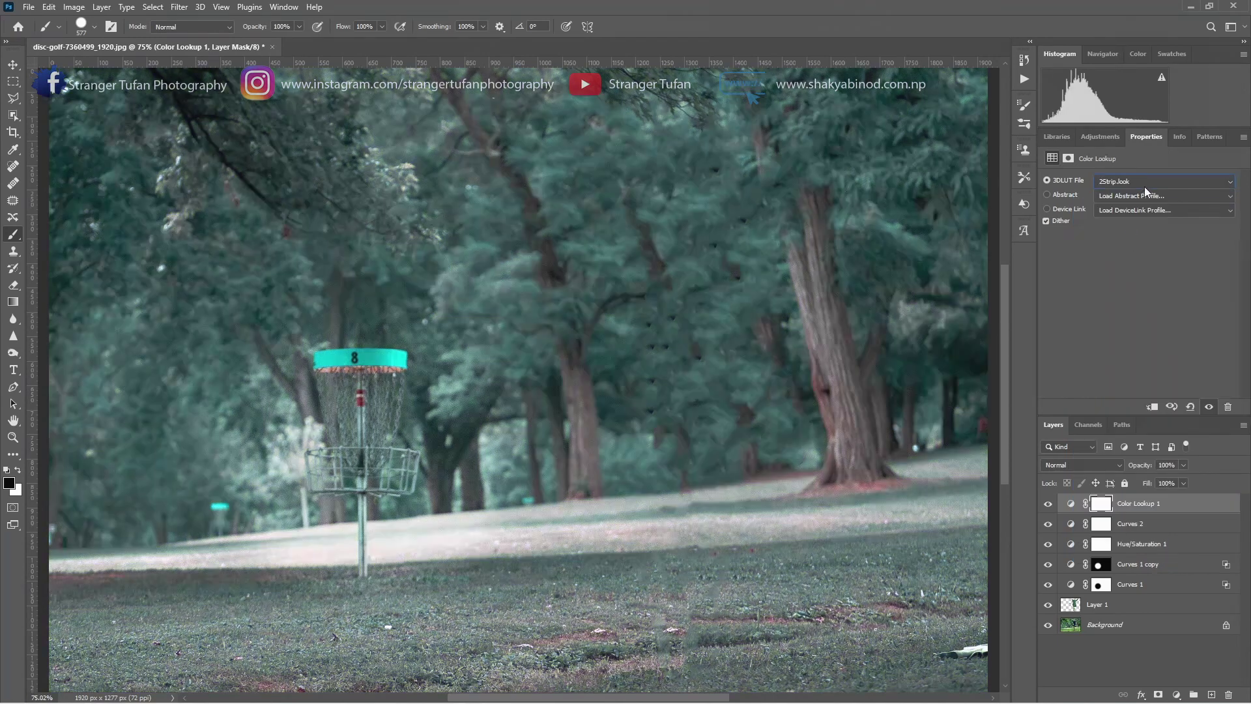
key("Down")
key("Down")
key("Down")
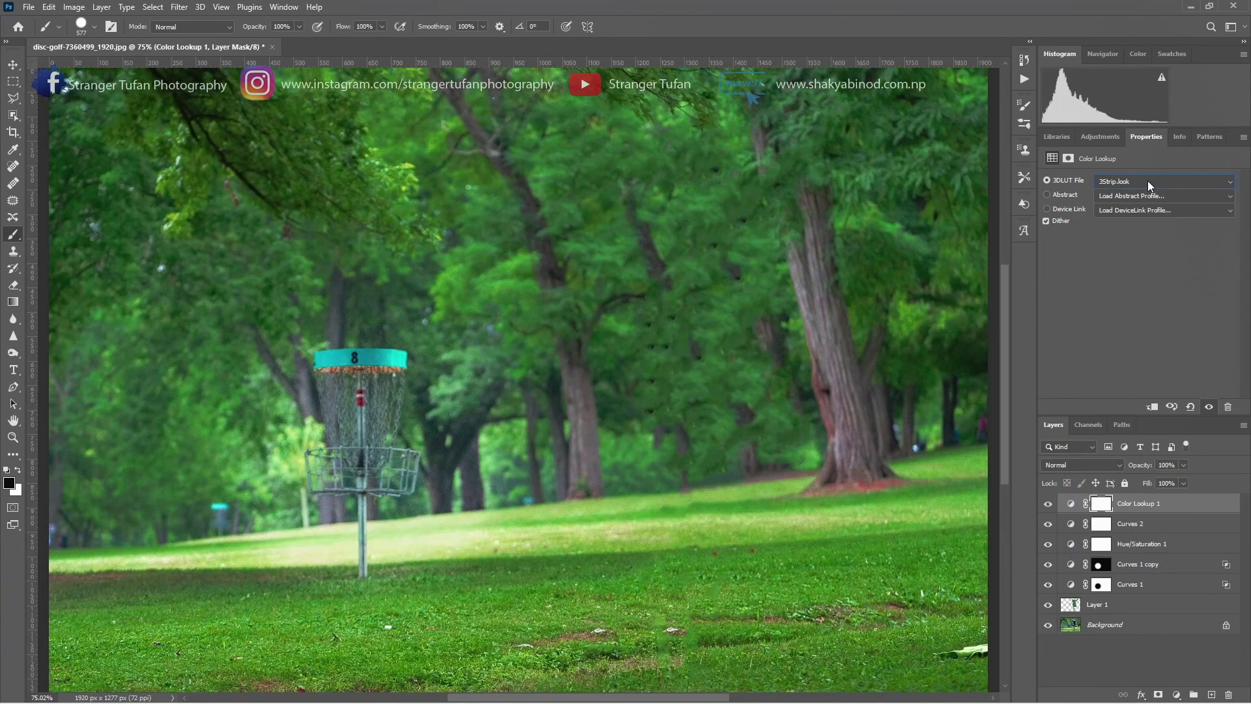
key("Down")
key("Down")
key("Down")
key("Down")
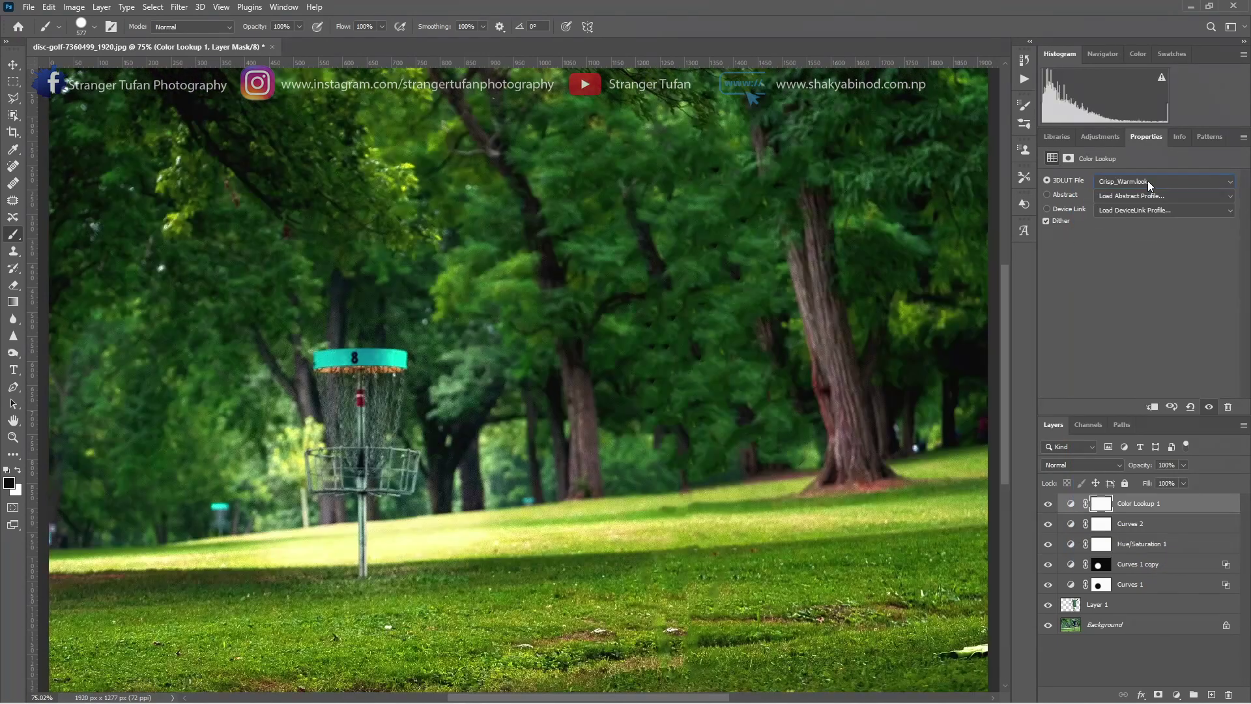
key("Up")
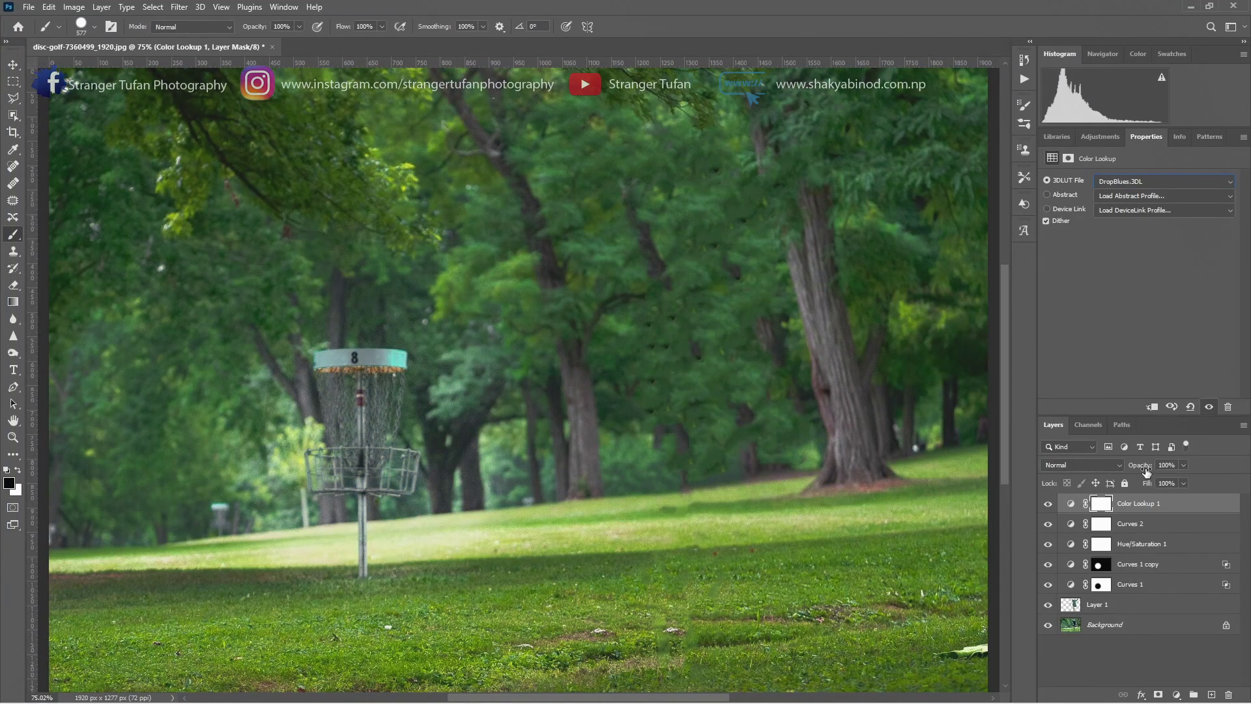
Reduce the Color Lookup layer's opacity to 71% and compare the finished edit with the original Background photo
left_click_drag(1146, 471, 1127, 469)
left_click(1048, 627, "alt")
left_click(1048, 627, "alt")
left_click(1047, 627, "alt")
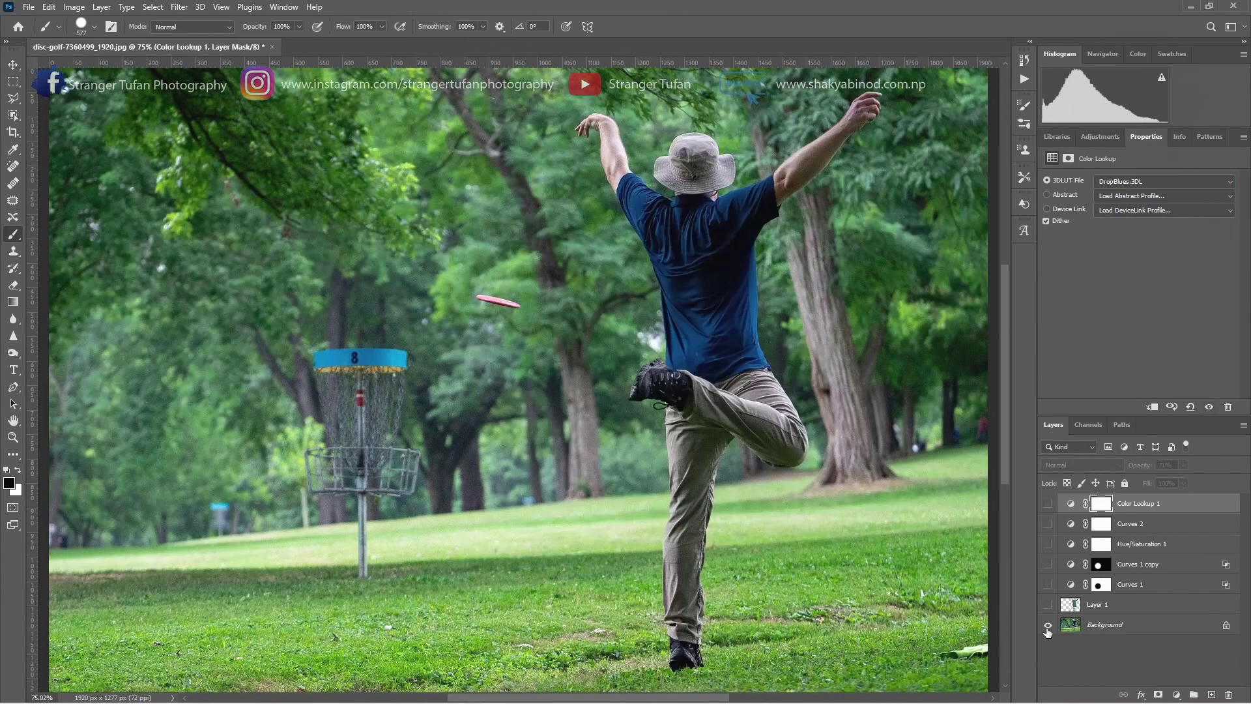
left_click(1048, 627, "alt")
left_click(1048, 627, "alt")
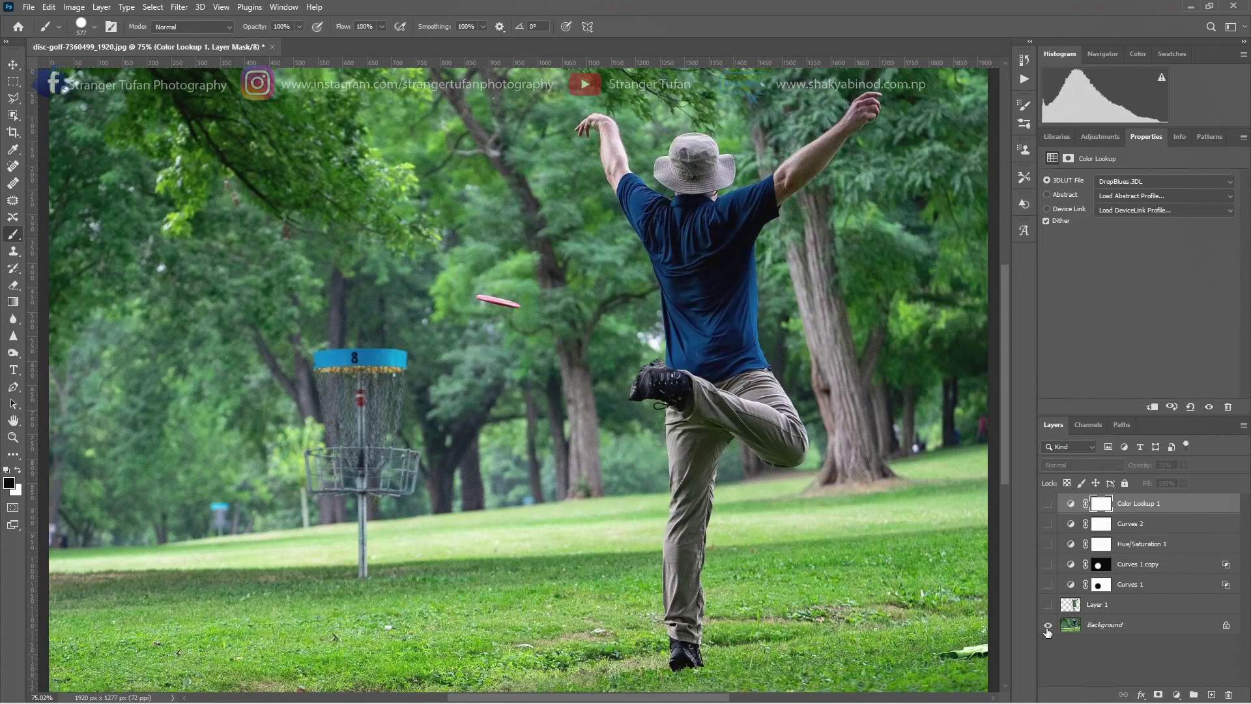
left_click(1048, 627, "alt")
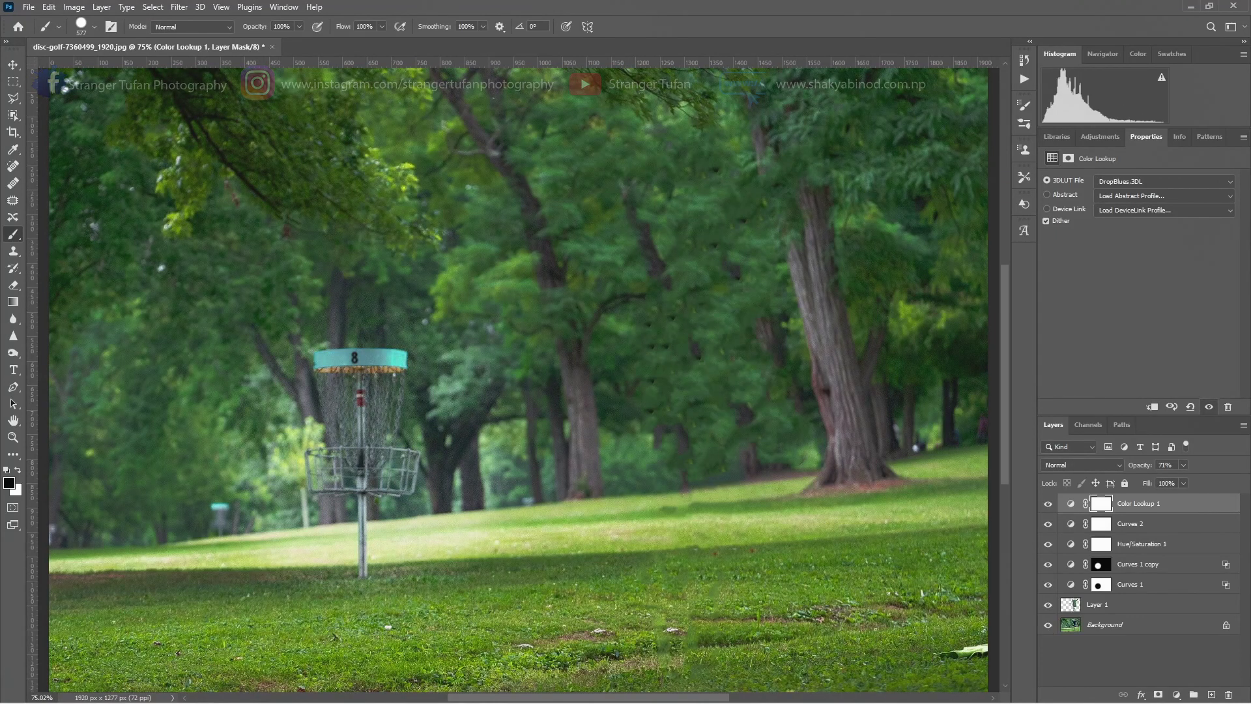